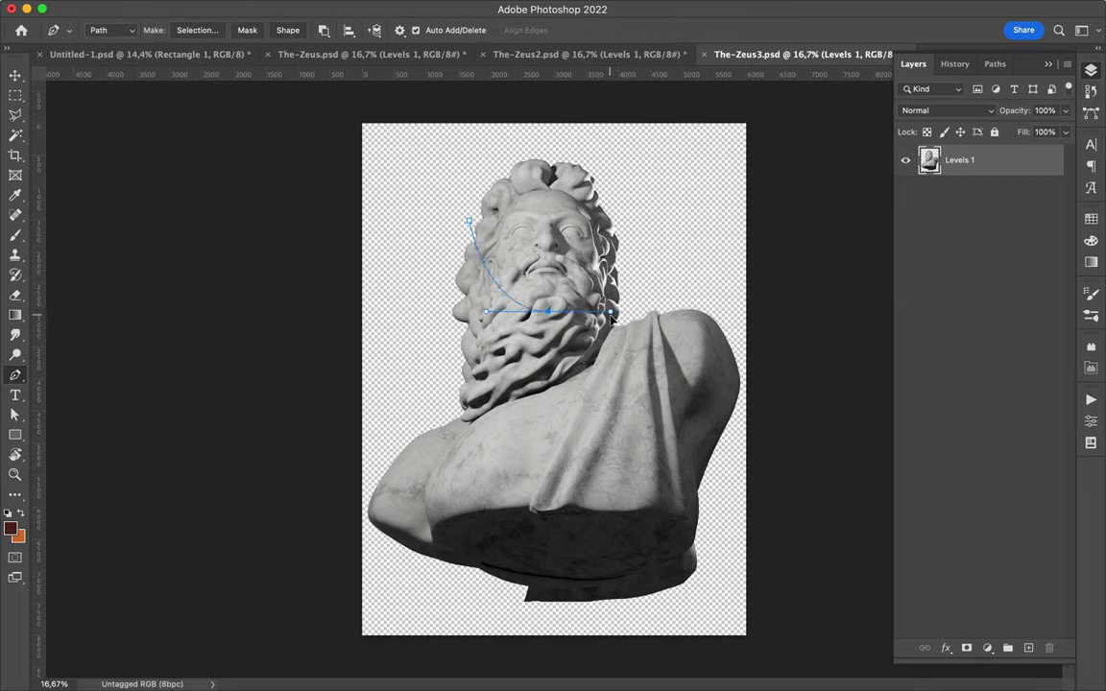
Step: Cut the traced Zeus3 head onto its own layer and place it in the poster
right_click(470, 221)
key(Return)
key(ctrl+j)
key(v)
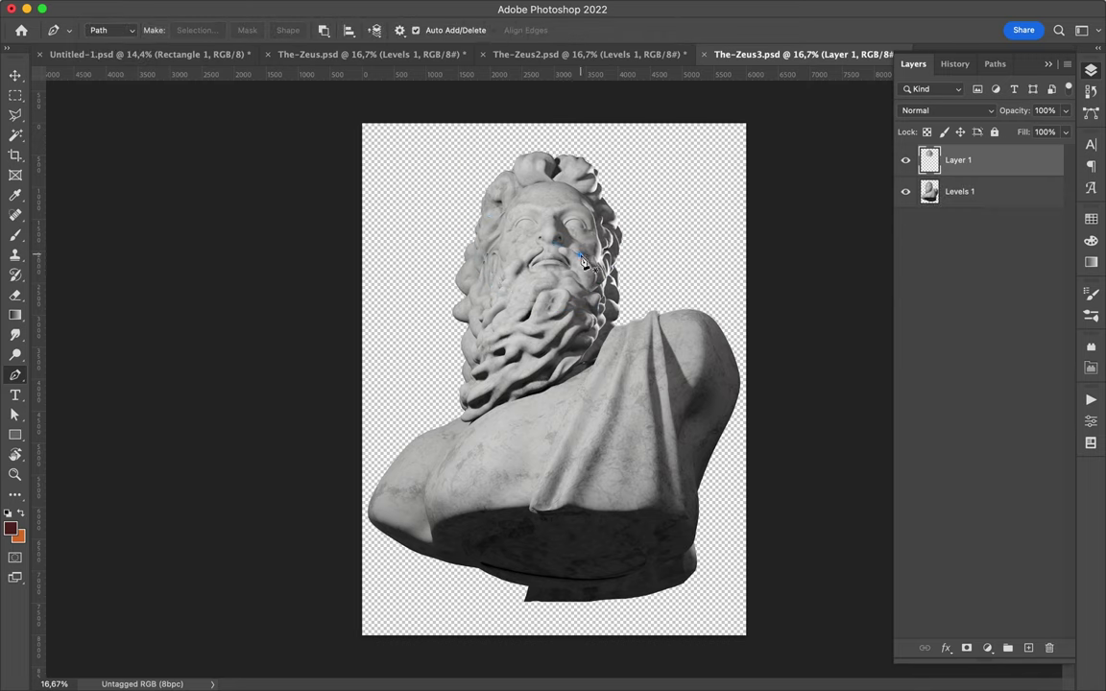
key(v)
drag(580, 281, 505, 234)
key(ctrl+t)
click(741, 54)
Step: Cut the traced Zeus2 head onto its own layer and drag it into the poster
key(ctrl+shift+Tab)
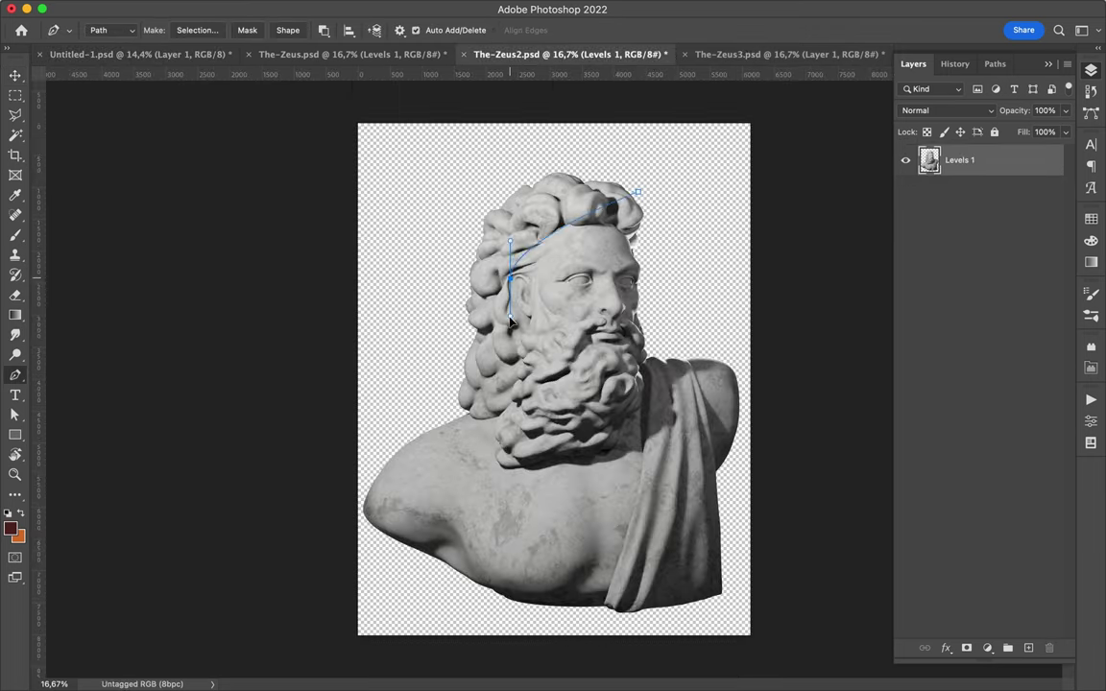
right_click(641, 199)
key(Return)
key(ctrl+j)
key(v)
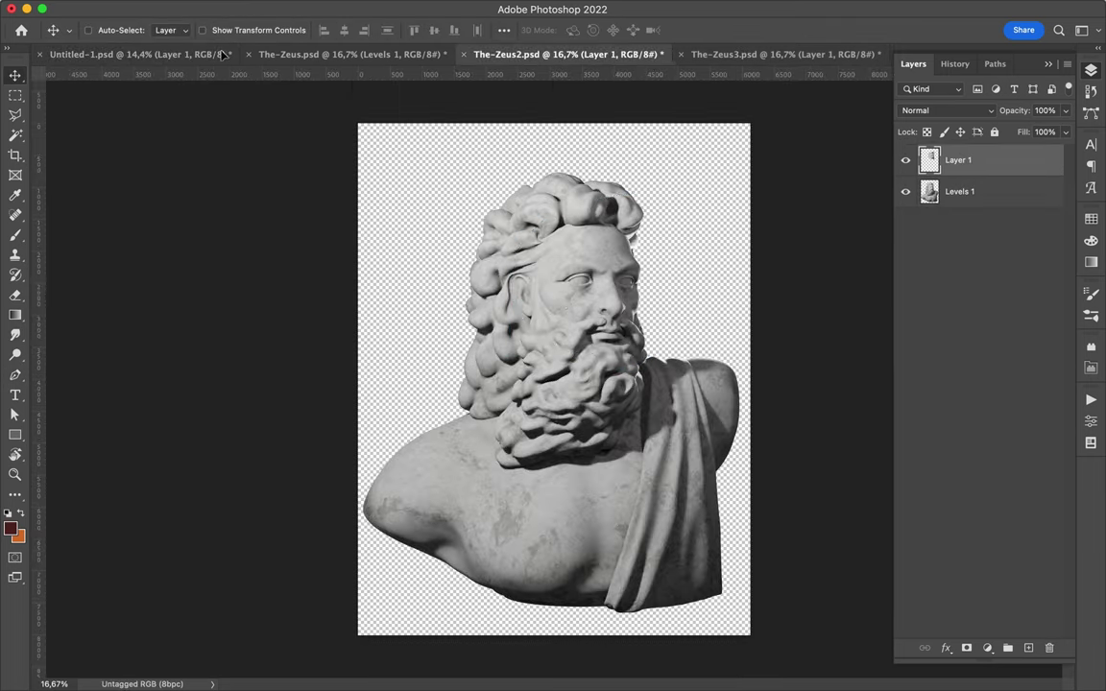
drag(505, 267, 605, 333)
Step: Add a black Gaussian-blurred shadow layer set to Multiply under the first head
click(960, 211)
key(ctrl+shift+alt+n)
key(b)
key(d)
key(m)
click(356, 8)
click(614, 262)
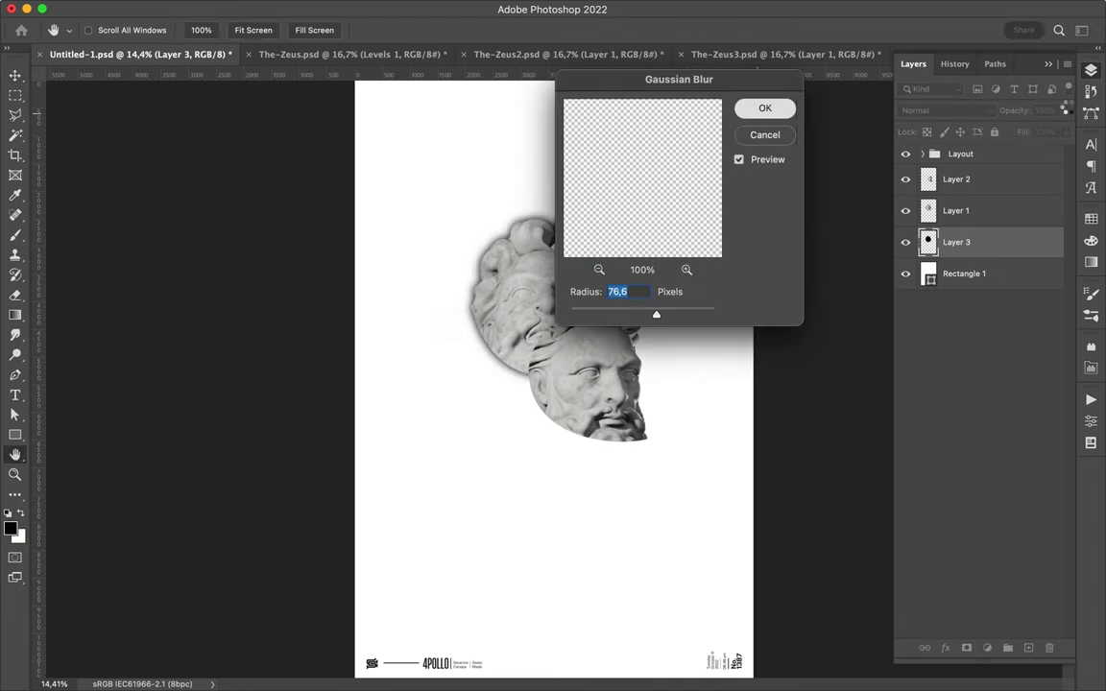
key(Return)
key(shift+alt+m)
Step: Add a second Multiply shadow layer for the Layer 1 head, then go to The-Zeus document
click(955, 210)
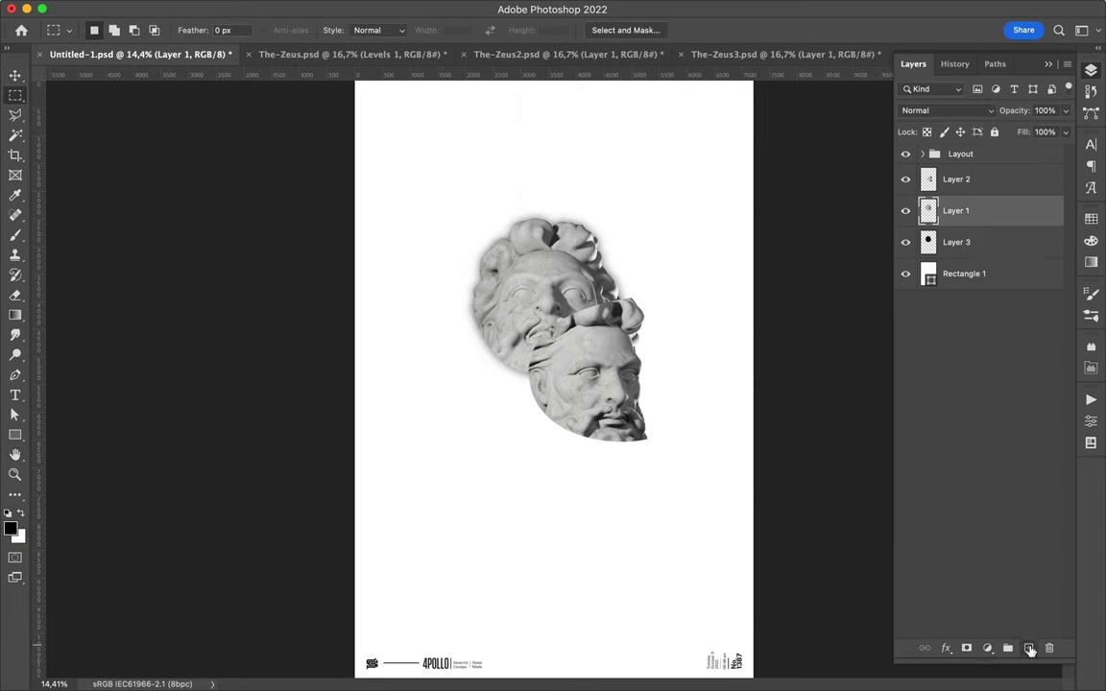
key(ctrl+shift+alt+n)
key(b)
key(v)
click(356, 8)
key(Escape)
click(945, 111)
click(949, 163)
click(761, 55)
click(414, 54)
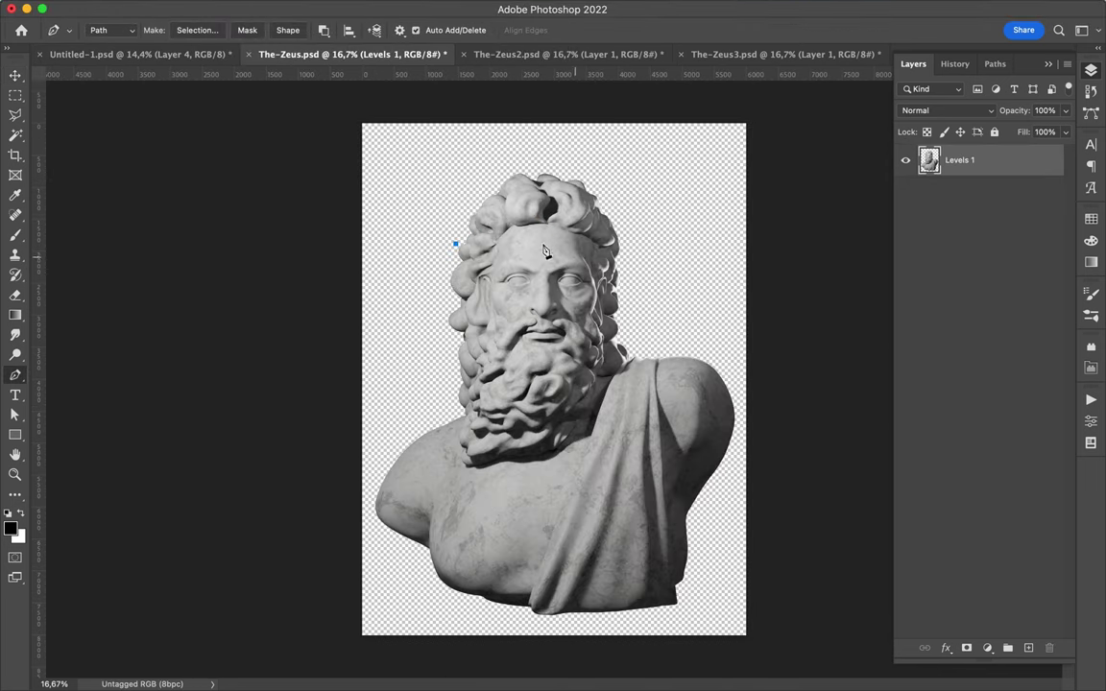
Step: Cut the traced The-Zeus head into the poster and place it below the other heads
right_click(464, 244)
key(Return)
key(ctrl+j)
key(v)
mouse_move(378, 180)
mouse_down()
mouse_move(139, 54)
mouse_move(867, 387)
mouse_up()
key(ctrl+bracketleft)
key(ctrl+bracketleft)
key(ctrl+bracketleft)
drag(532, 434, 498, 437)
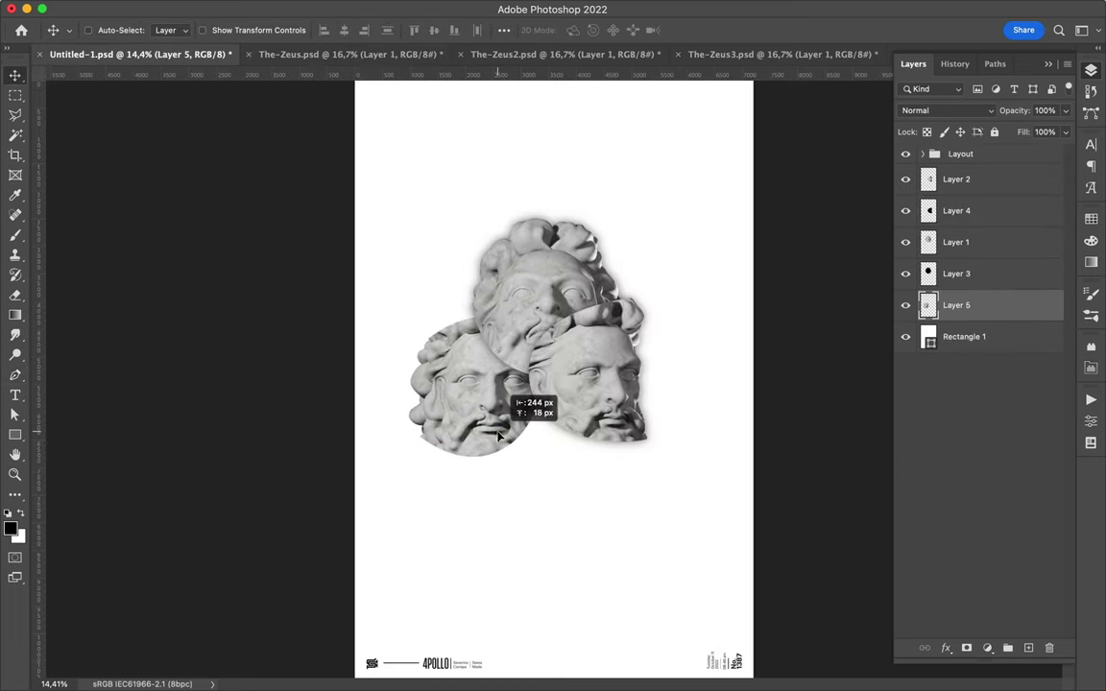
Step: Give the new head a blurred black Multiply shadow at reduced fill and position both
key(ctrl+shift+alt+n)
click(394, 10)
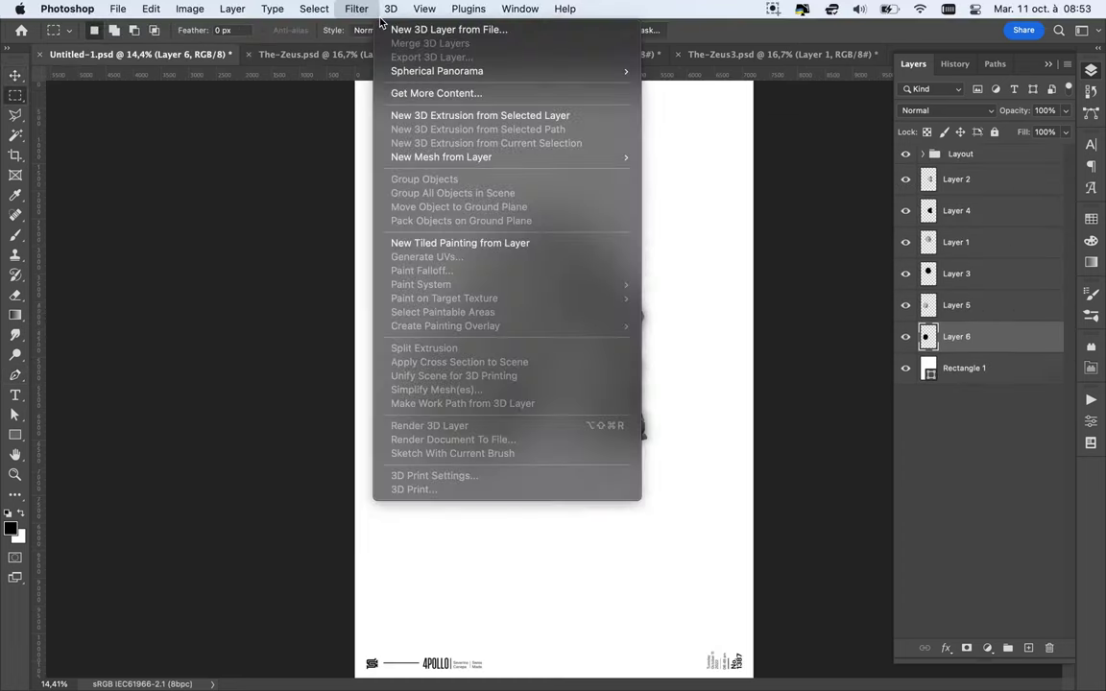
key(alt+BackSpace)
key(ctrl+d)
click(945, 110)
click(971, 167)
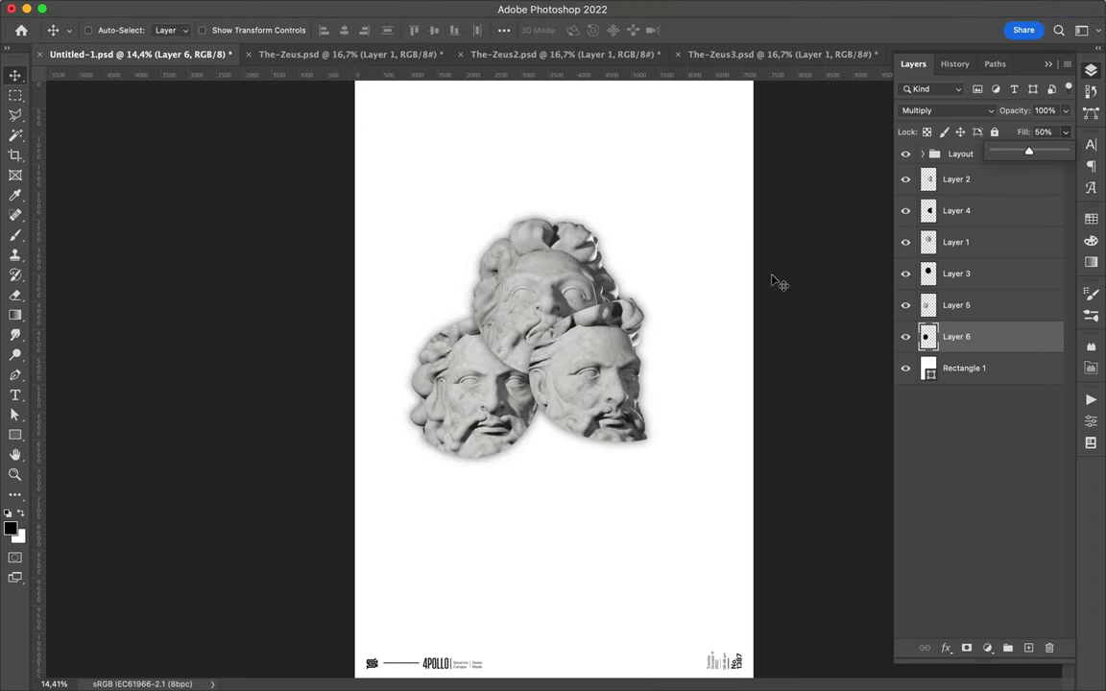
shift+click(956, 304)
drag(483, 406, 487, 426)
Step: Cut the Zeus2 bust piece into the poster as Layer 7, beneath the heads
click(530, 53)
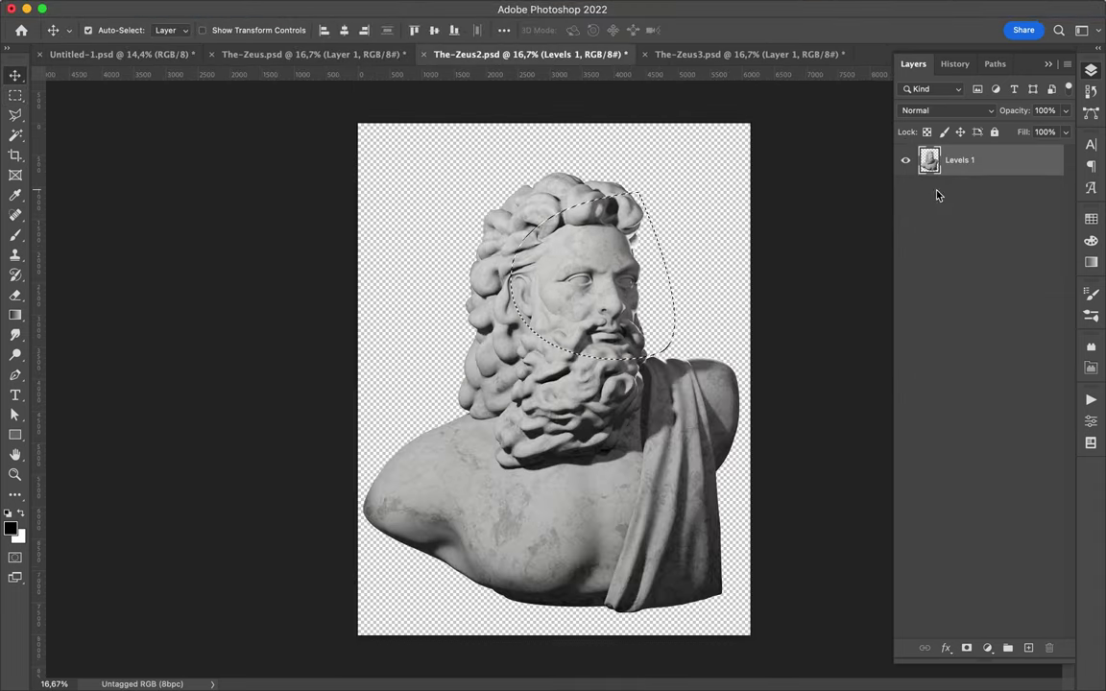
key(p)
key(ctrl+z)
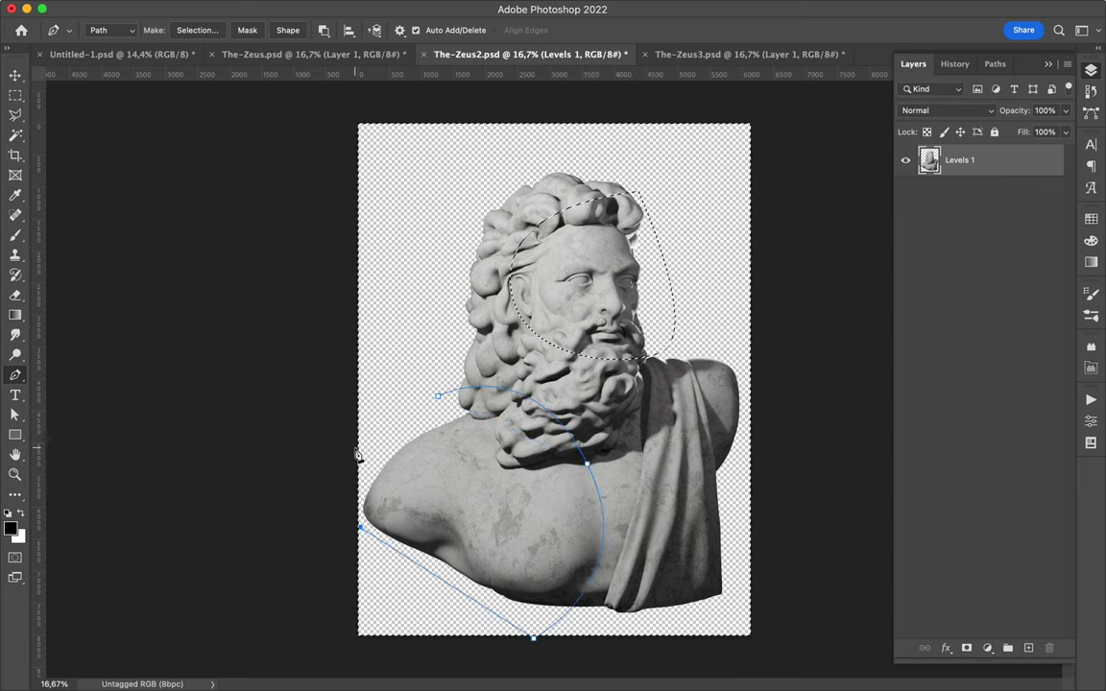
right_click(356, 455)
click(647, 278)
key(ctrl+j)
key(v)
drag(399, 234, 498, 516)
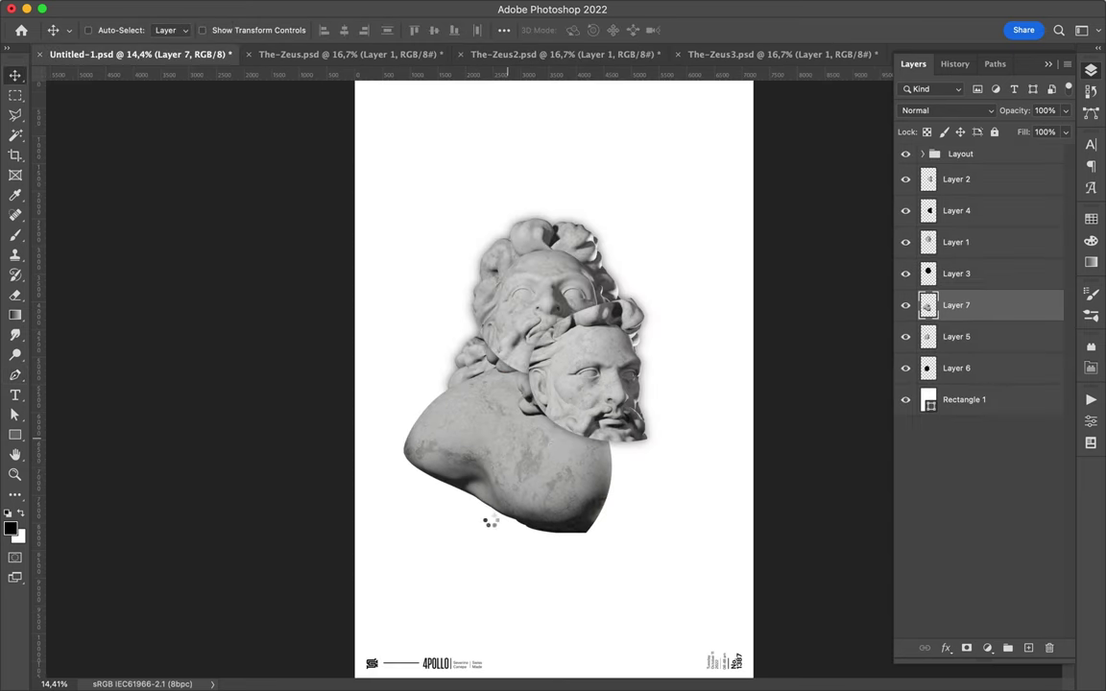
drag(955, 304, 999, 387)
drag(583, 511, 572, 523)
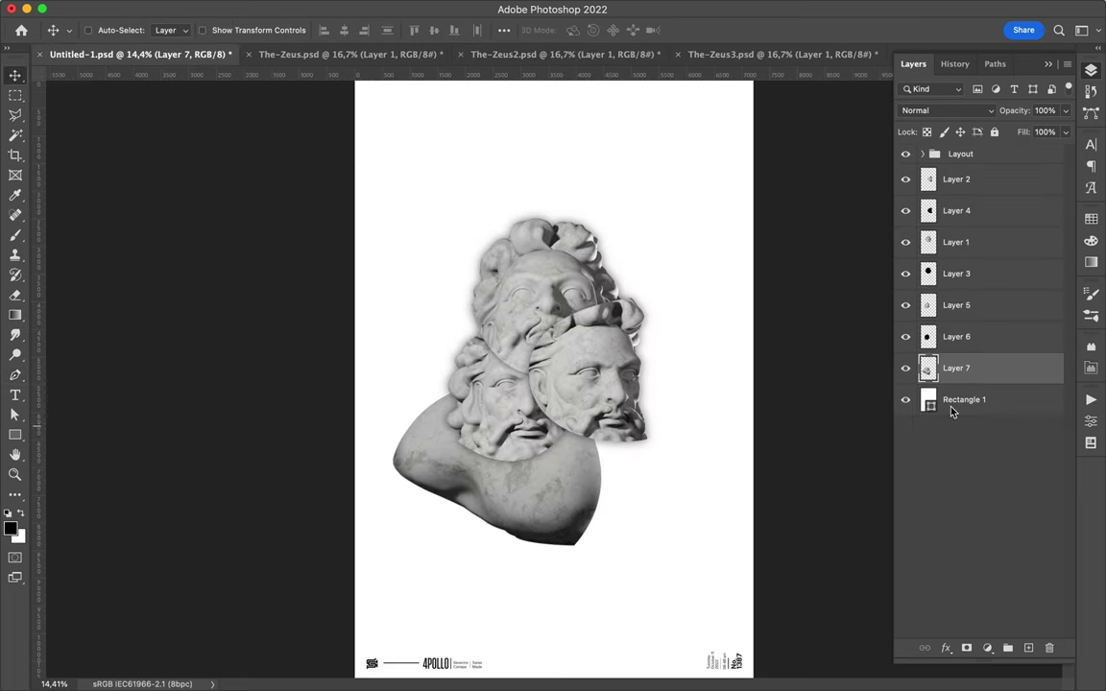
Step: Add a new empty layer for the bust's shadow
key(ctrl+shift+alt+n)
key(b)
key(m)
click(945, 110)
Step: Set the layer to Lighten and paste the drapery from The-Zeus into the poster
click(940, 236)
key(ctrl+Tab)
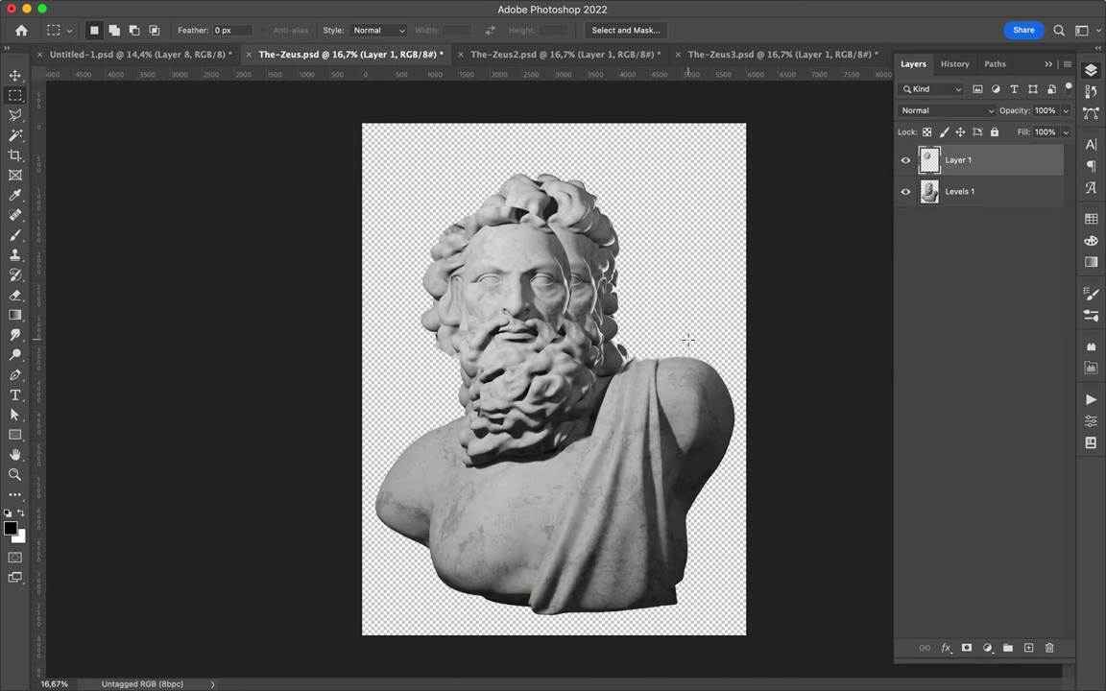
key(ctrl+Return)
key(ctrl+c)
click(481, 255)
key(ctrl+Tab)
key(ctrl+v)
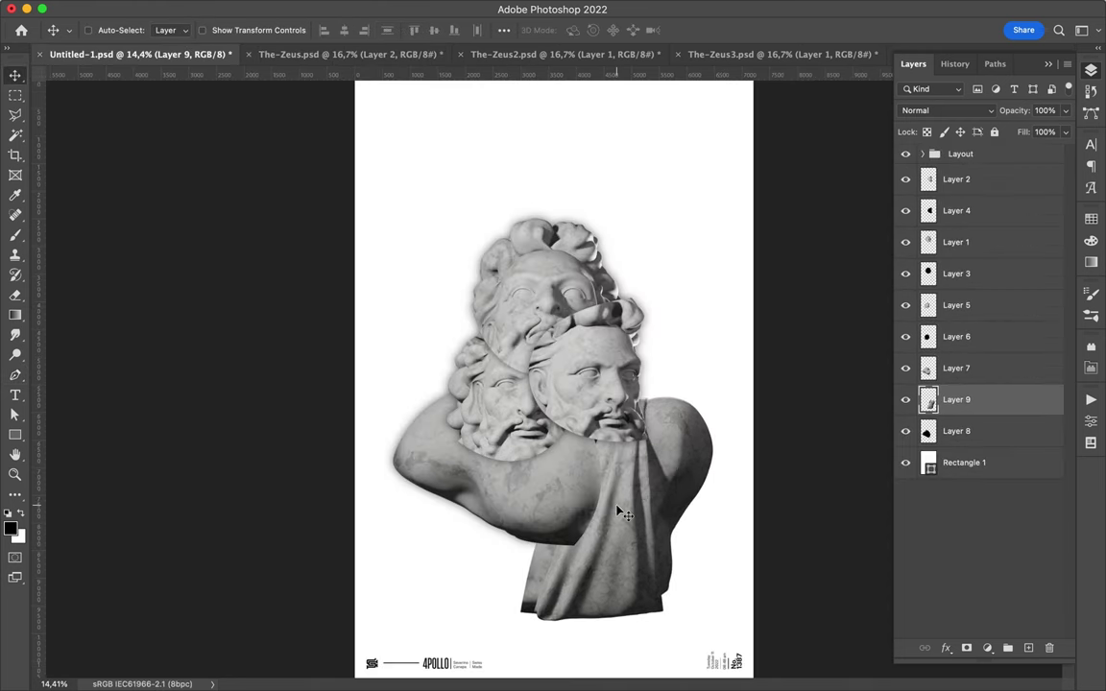
Step: Bring the whole The-Zeus bust into the poster, aligned to the canvas
key(ctrl+Tab)
drag(632, 364, 486, 275)
click(504, 30)
click(551, 172)
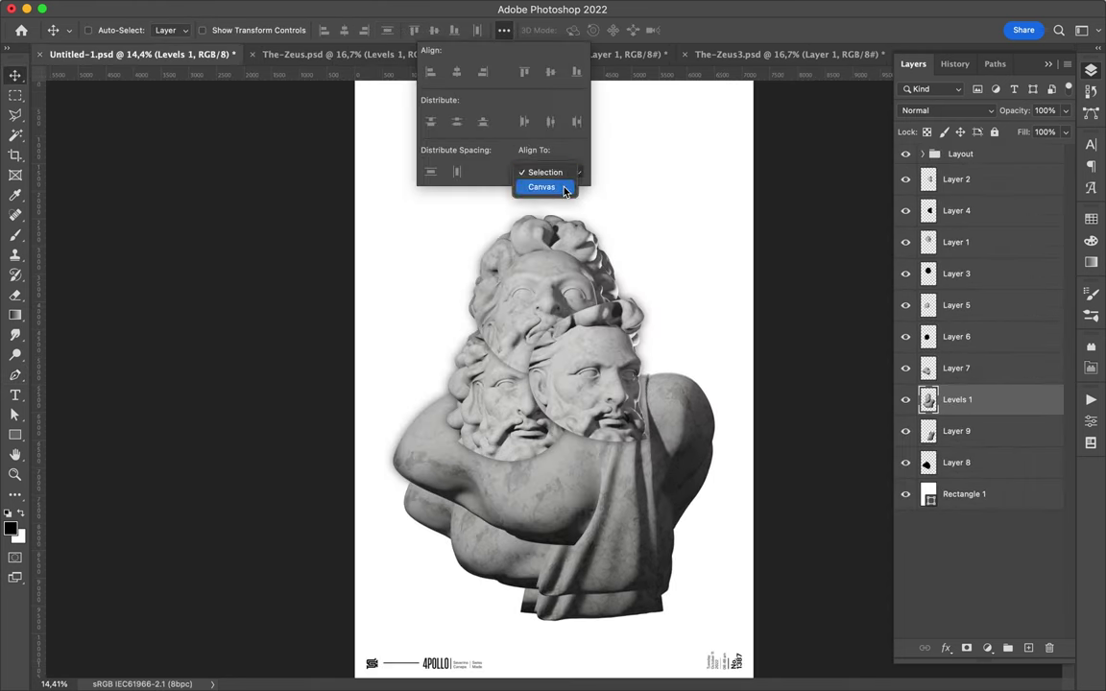
click(541, 186)
Step: Restack head Layers 1–6 into one vertical column over the centre face
drag(585, 321, 567, 183)
drag(445, 313, 451, 240)
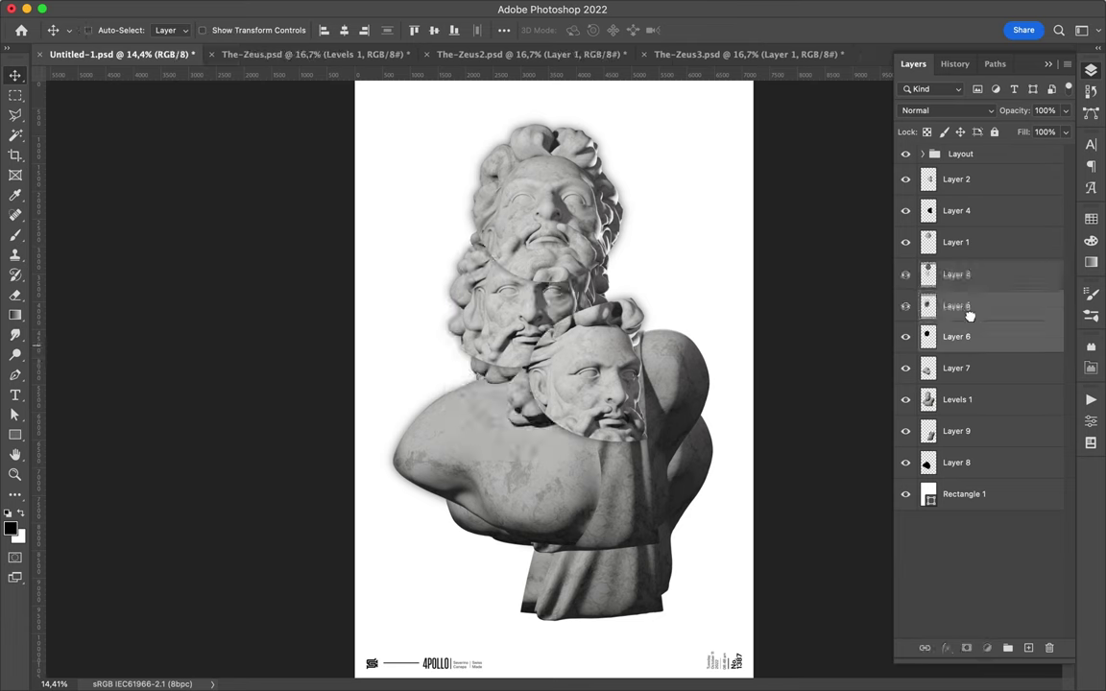
key(ctrl+shift+bracketright)
drag(523, 288, 477, 285)
ctrl+click(576, 285)
drag(576, 285, 591, 279)
ctrl+click(461, 281)
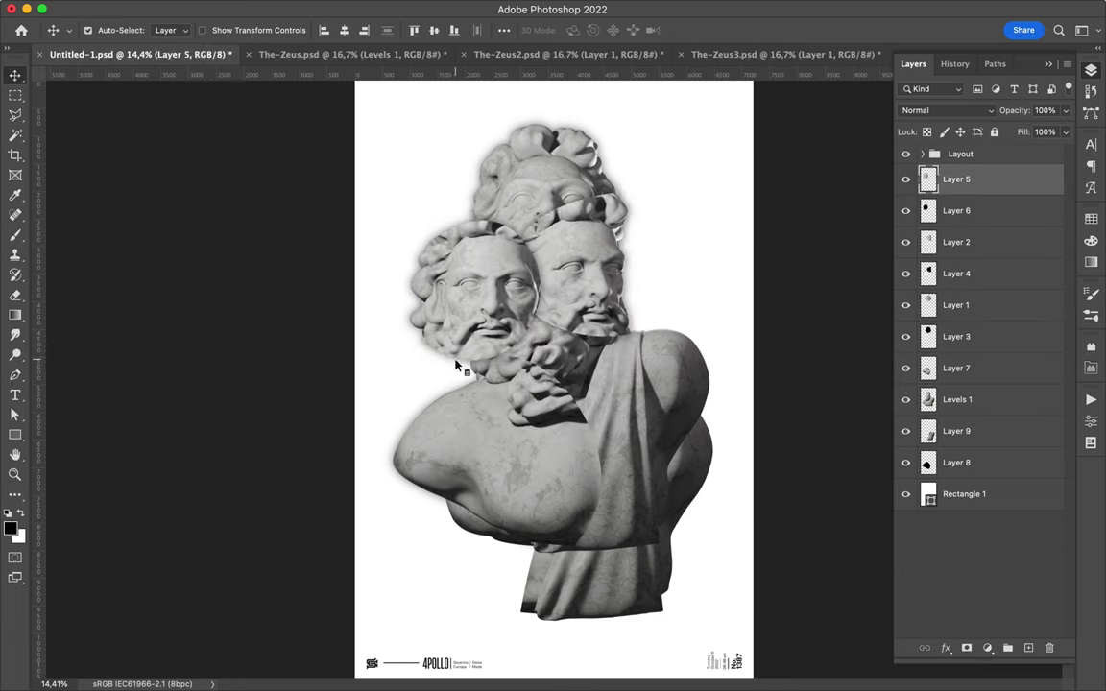
drag(461, 281, 512, 319)
ctrl+click(557, 184)
key(ctrl+bracketright)
key(ctrl+bracketright)
ctrl+click(595, 293)
Step: Cut a section from Layer 5 along a pen path and add a Multiply shadow layer
key(p)
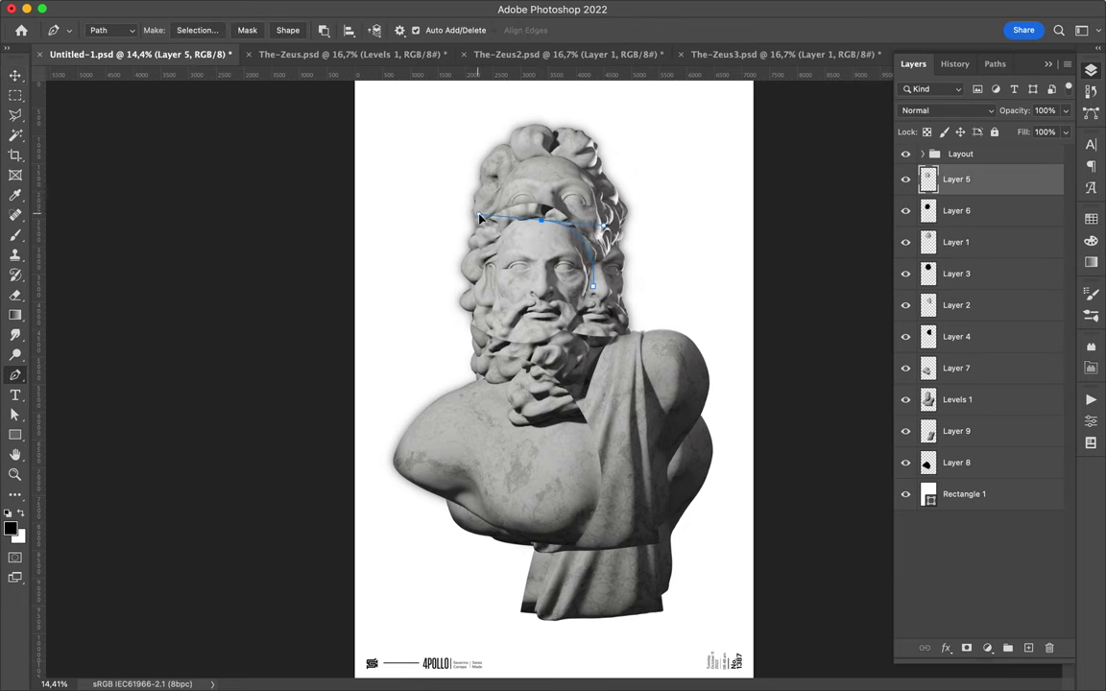
right_click(658, 240)
click(636, 276)
key(v)
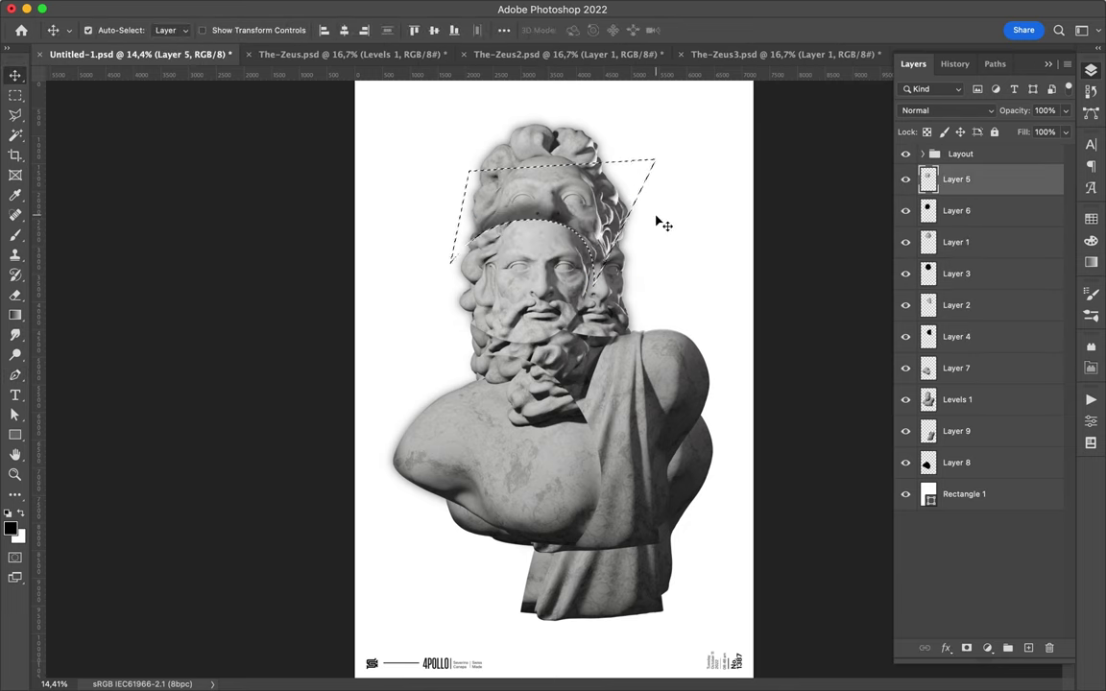
click(997, 212)
key(ctrl+j)
key(b)
key(m)
click(982, 113)
click(844, 164)
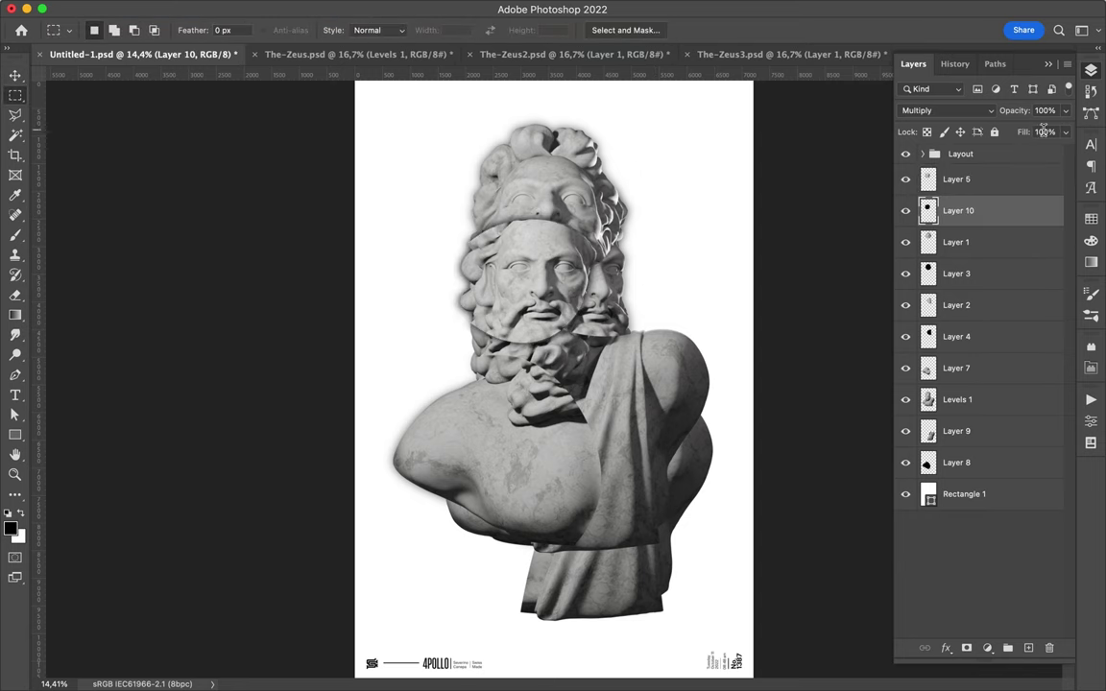
Step: Move the left shoulder piece lower and enlarge the drapery above the full bust
ctrl+click(451, 422)
mouse_move(450, 380)
mouse_down()
mouse_move(531, 474)
mouse_move(491, 474)
mouse_up()
key(Return)
click(956, 431)
key(ctrl+bracketright)
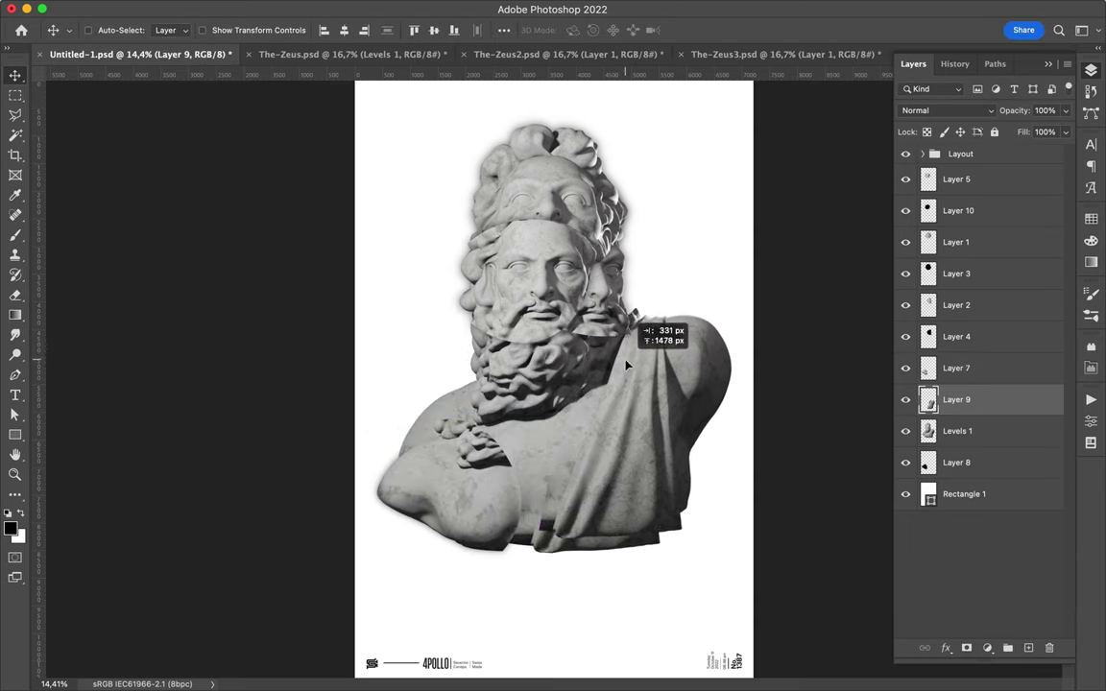
key(ctrl+t)
key(Return)
Step: Fill a new layer black in the drapery's shape and move Layer 8 above it
key(ctrl+shift+n)
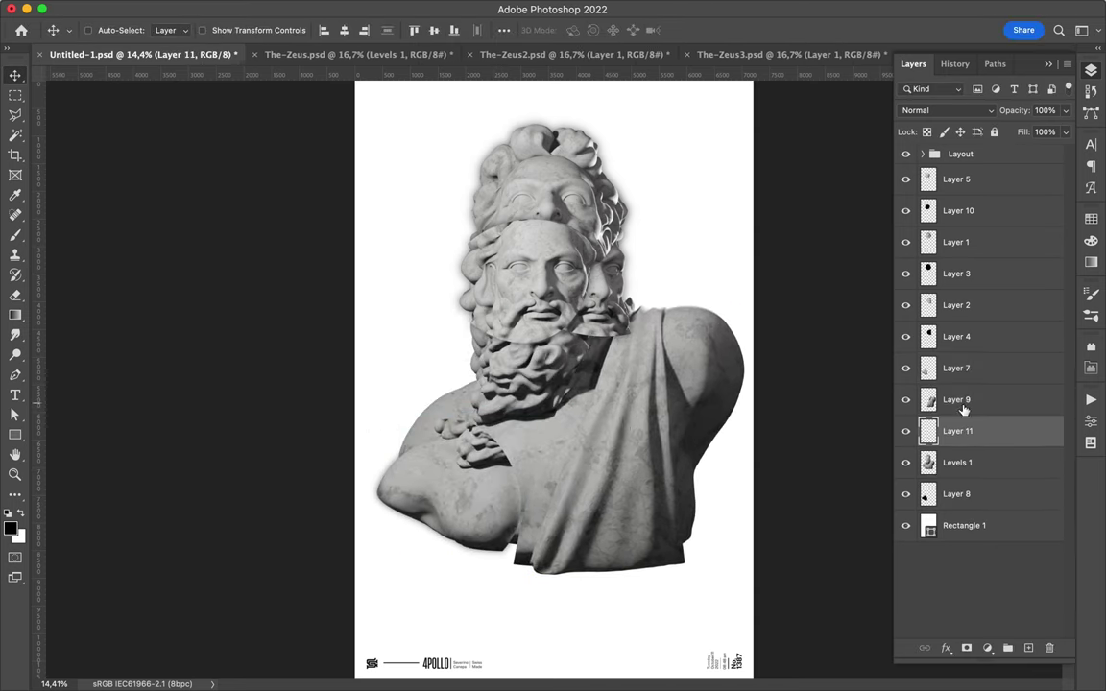
ctrl+click(927, 399)
key(b)
key(alt+BackSpace)
key(ctrl+d)
key(v)
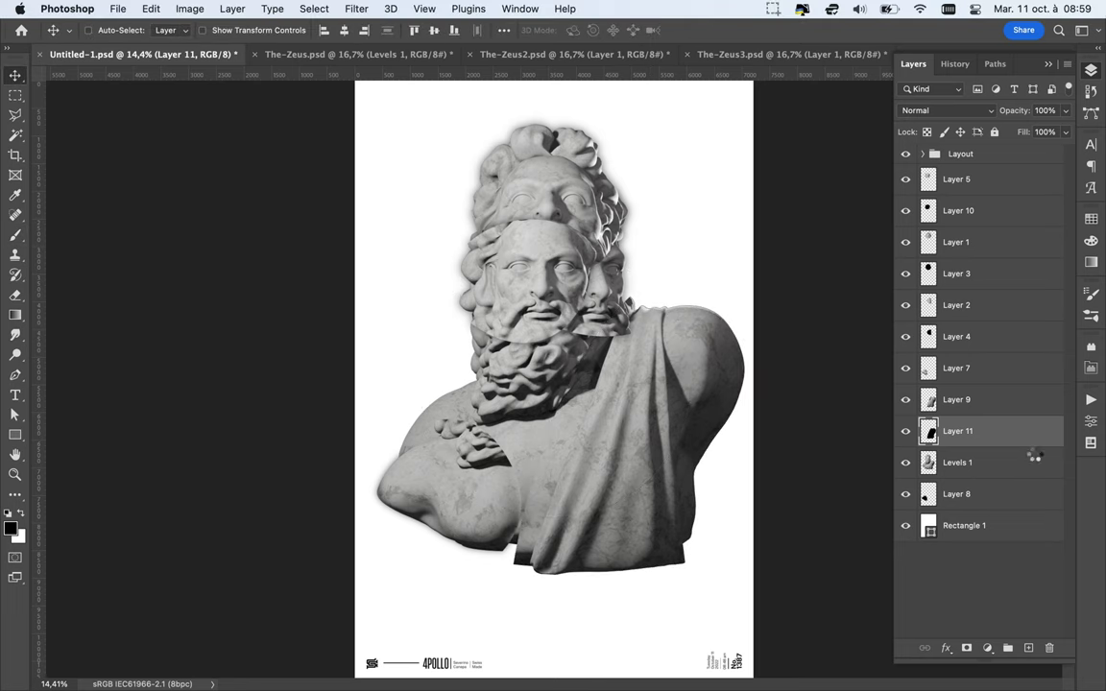
click(960, 493)
drag(959, 493, 960, 384)
Step: Select the black shadow layer and nudge the face piece slightly
click(956, 462)
click(946, 111)
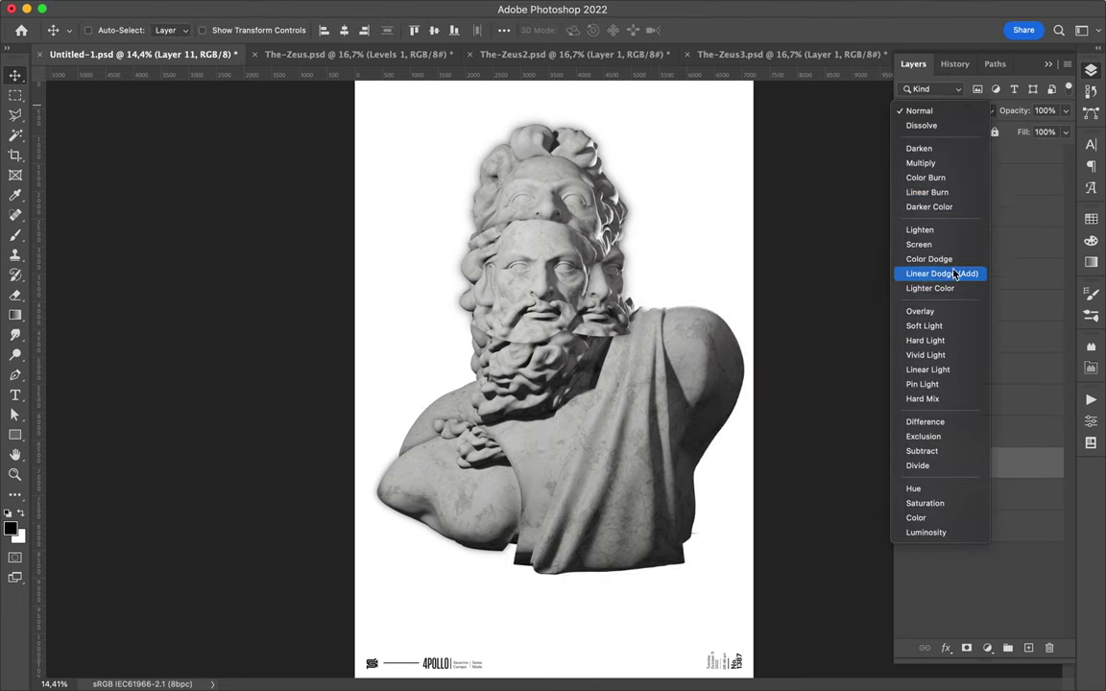
key(Escape)
scroll(552, 374, up, 3)
drag(613, 347, 636, 411)
scroll(629, 404, down, 2)
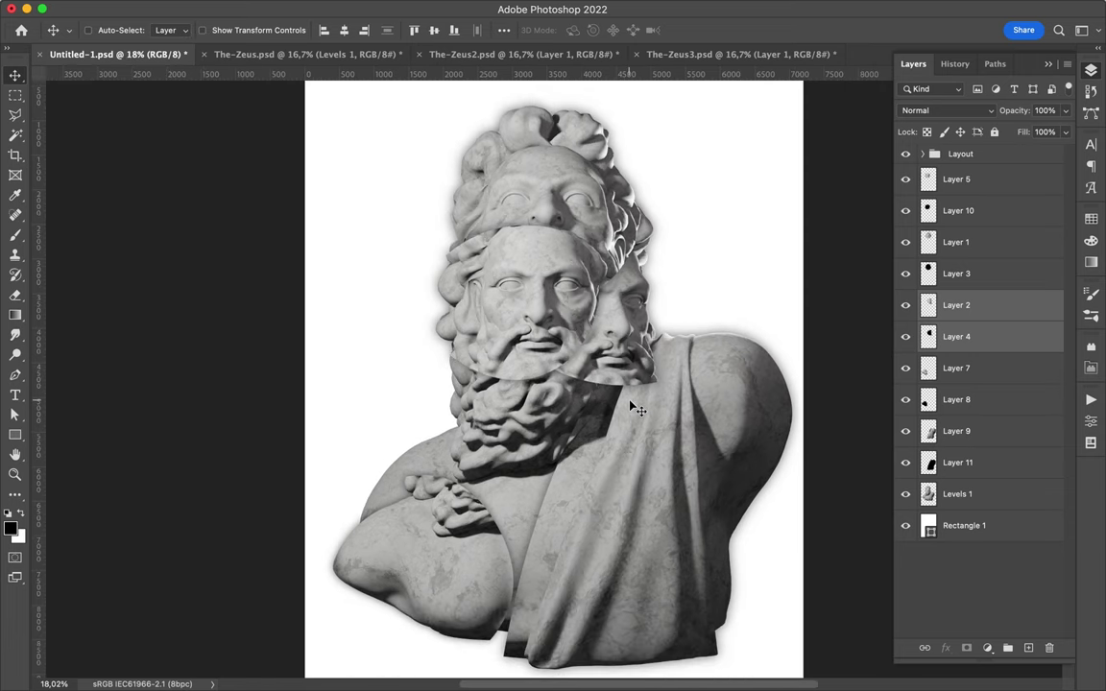
Step: Copy an oval area of the Layer 5 face onto a new layer
ctrl+click(501, 278)
click(79, 109)
mouse_move(479, 230)
mouse_down()
mouse_move(487, 271)
mouse_move(504, 287)
mouse_up()
key(ctrl+j)
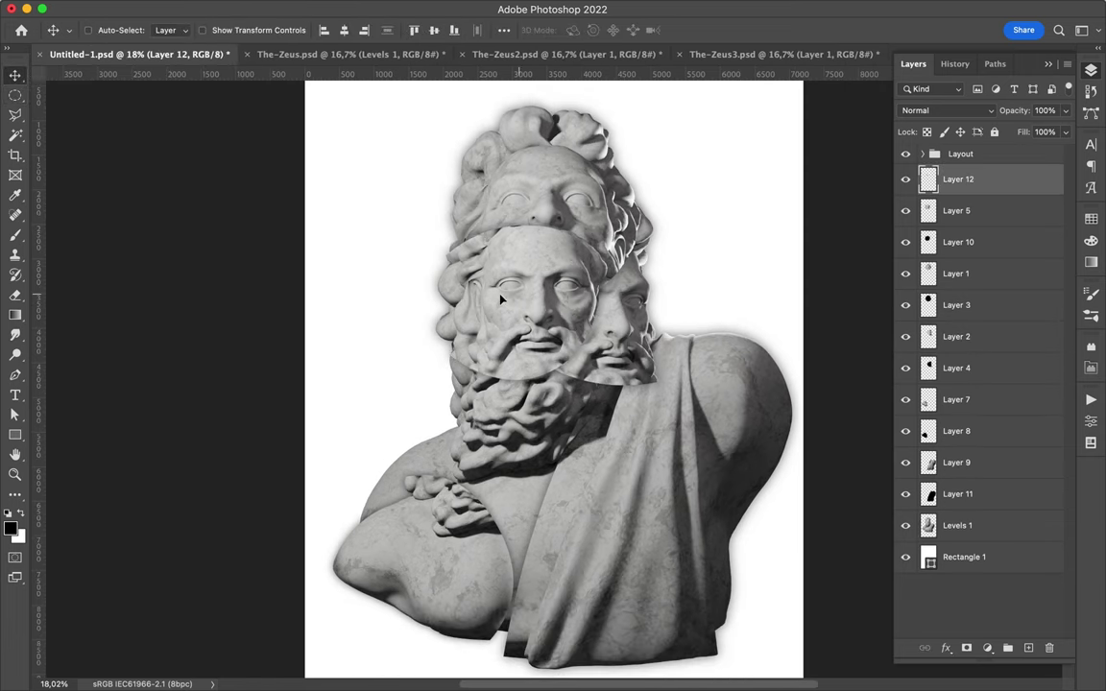
Step: Draw a blue gradient circle over the eye fragment, clipped and blended as Overlay
drag(365, 256, 426, 311)
click(170, 29)
click(237, 102)
key(Return)
key(ctrl+alt+g)
key(v)
click(963, 113)
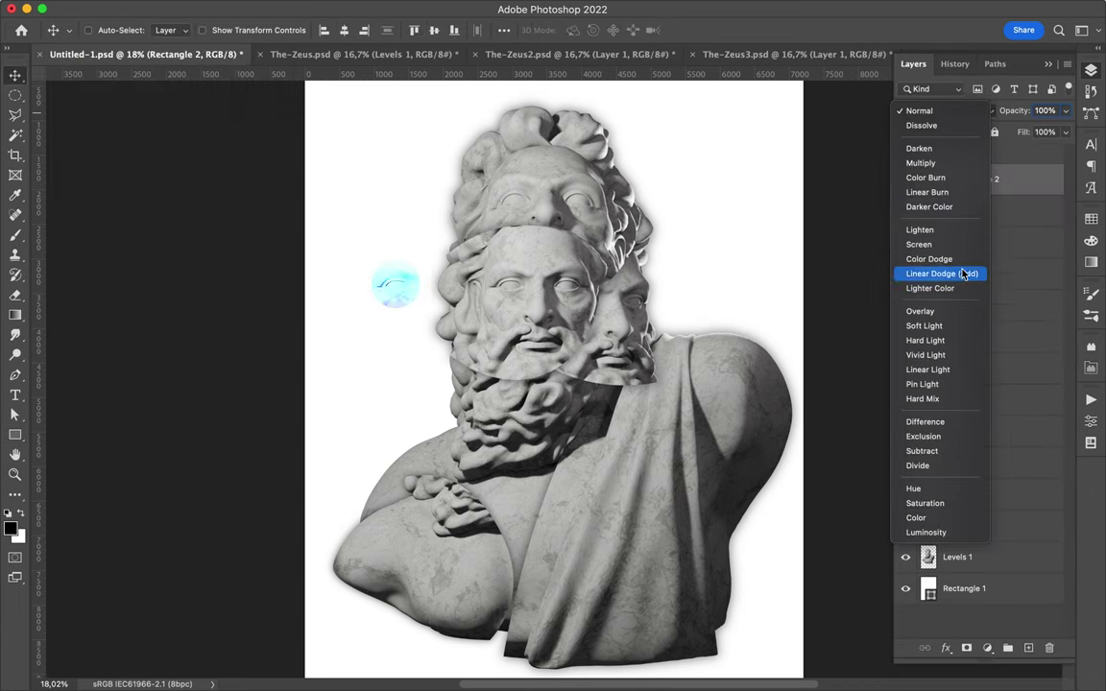
click(967, 343)
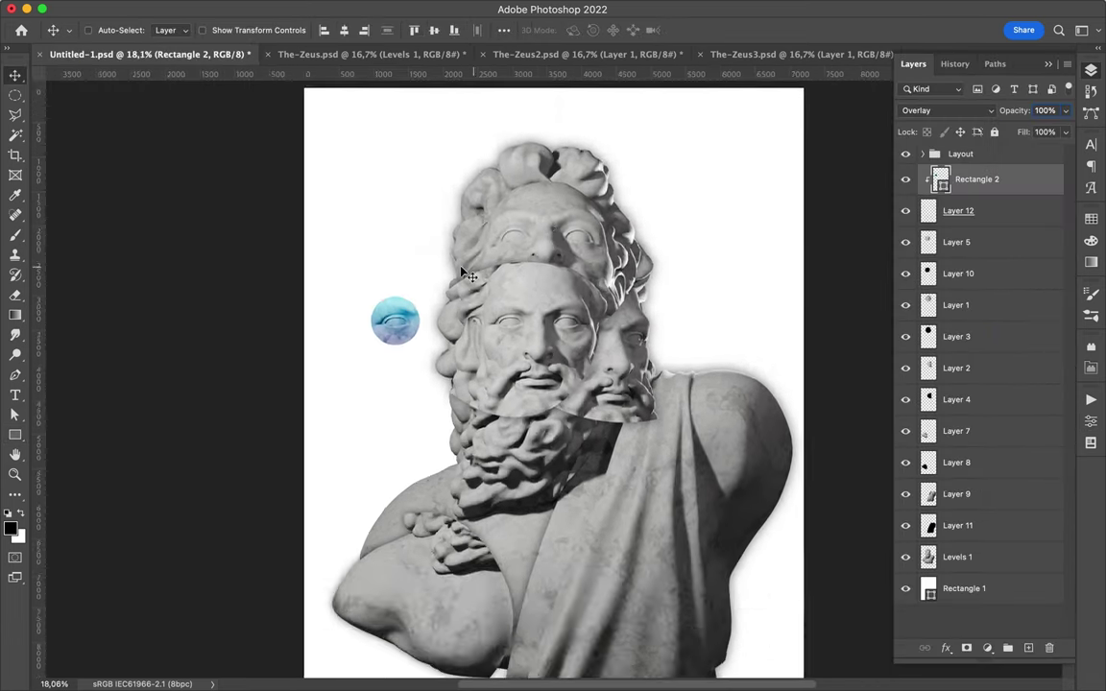
Step: Recolour the background rectangle light grey
click(963, 588)
key(a)
click(228, 30)
click(976, 179)
key(v)
Step: Shift the statue collage down-left and draw a tall rectangle over the statue
shift+click(957, 556)
mouse_move(600, 277)
mouse_down()
mouse_move(589, 312)
mouse_move(532, 272)
mouse_up()
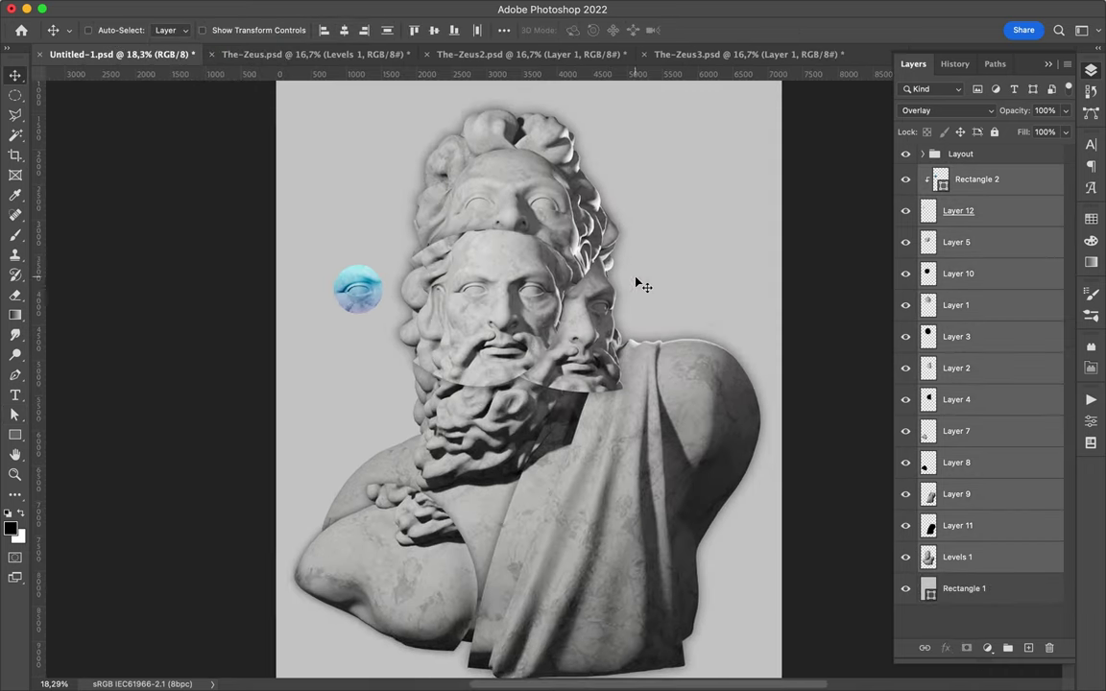
key(u)
drag(478, 195, 684, 526)
click(170, 30)
Step: Make the rectangle a no-fill white-stroke frame and move its layer among the statue layers
click(57, 48)
click(268, 31)
key(v)
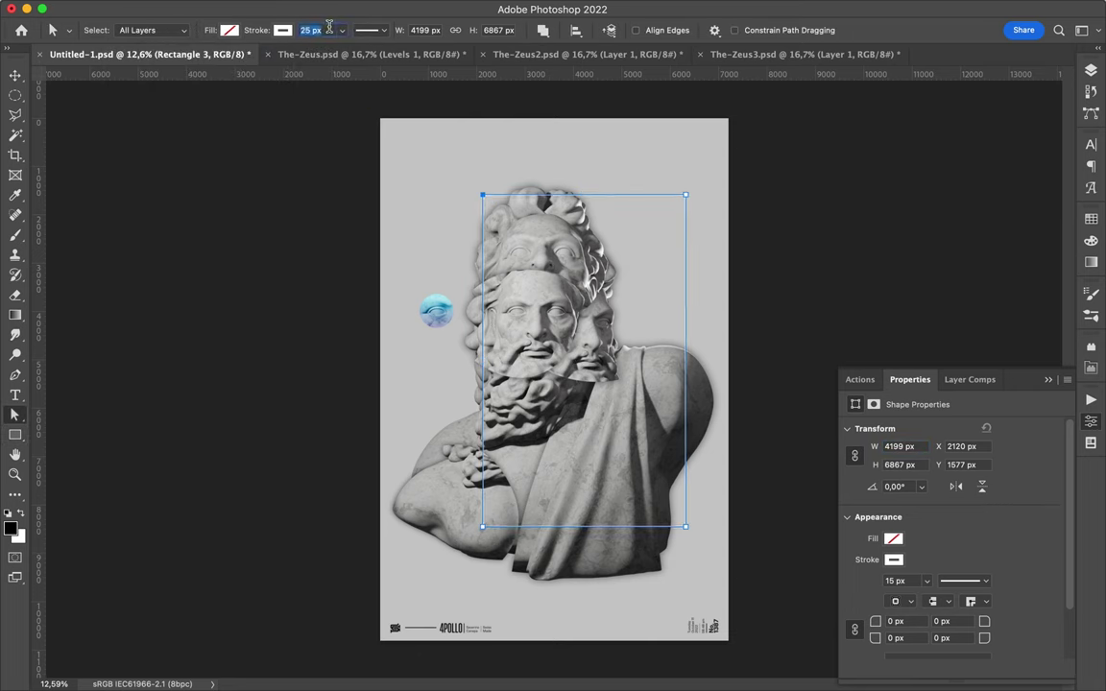
scroll(553, 379, up, 3)
click(1090, 70)
mouse_move(999, 299)
mouse_down()
mouse_move(982, 433)
mouse_move(974, 293)
mouse_up()
Step: Add a layer mask to the frame and paint out its overlap with the statue, using a 252 px brush
click(965, 647)
ctrl+click(927, 336)
key(b)
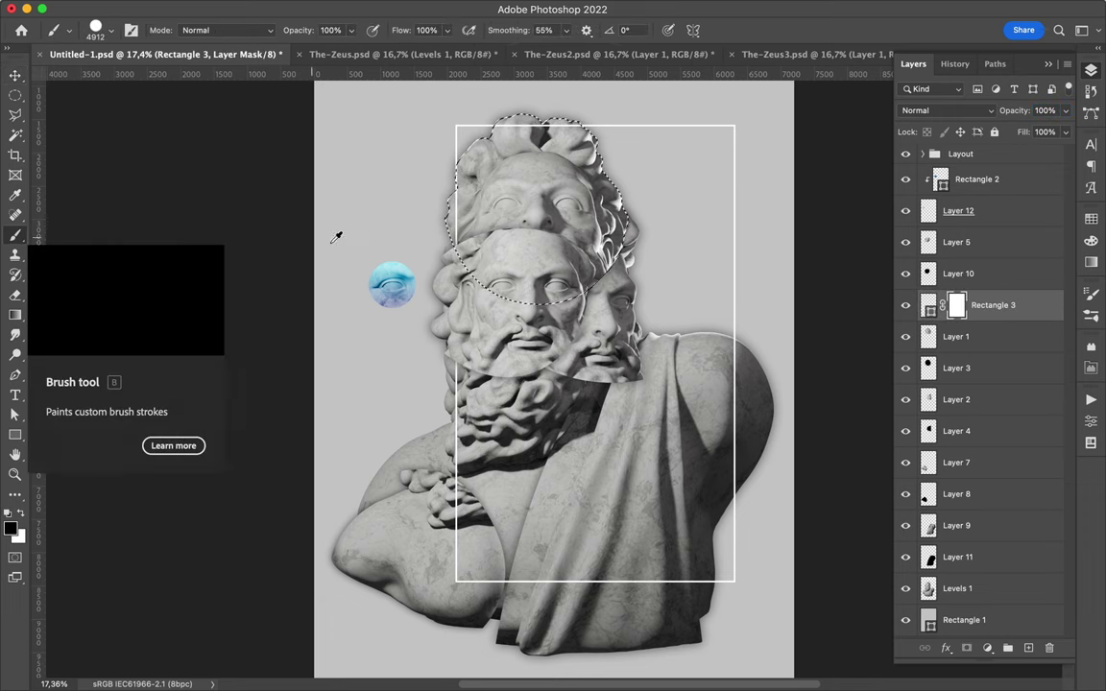
right_click(543, 263)
drag(582, 262, 607, 124)
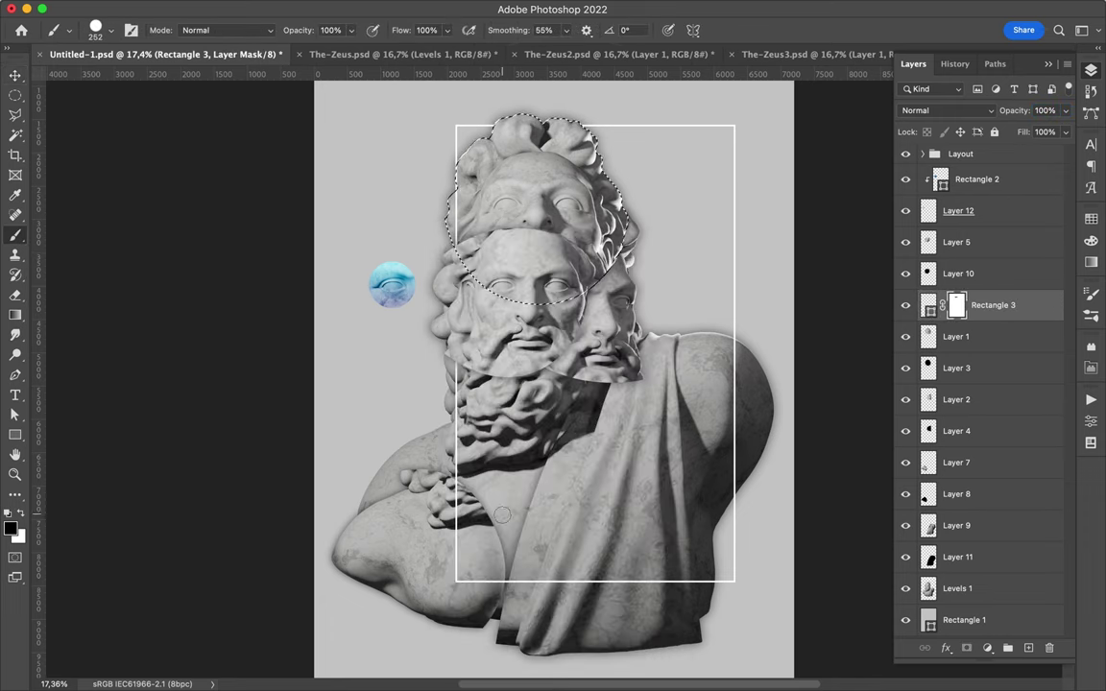
key(ctrl+d)
key(v)
click(422, 523)
key(m)
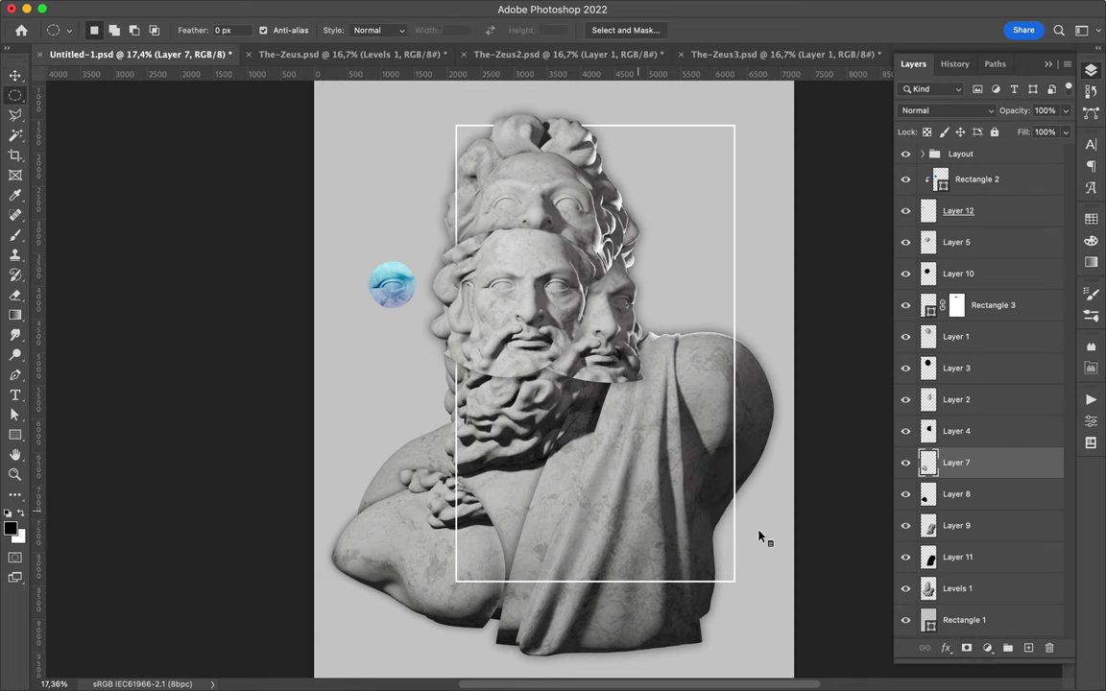
key(ctrl+z)
key(ctrl+z)
key(ctrl+z)
key(ctrl+z)
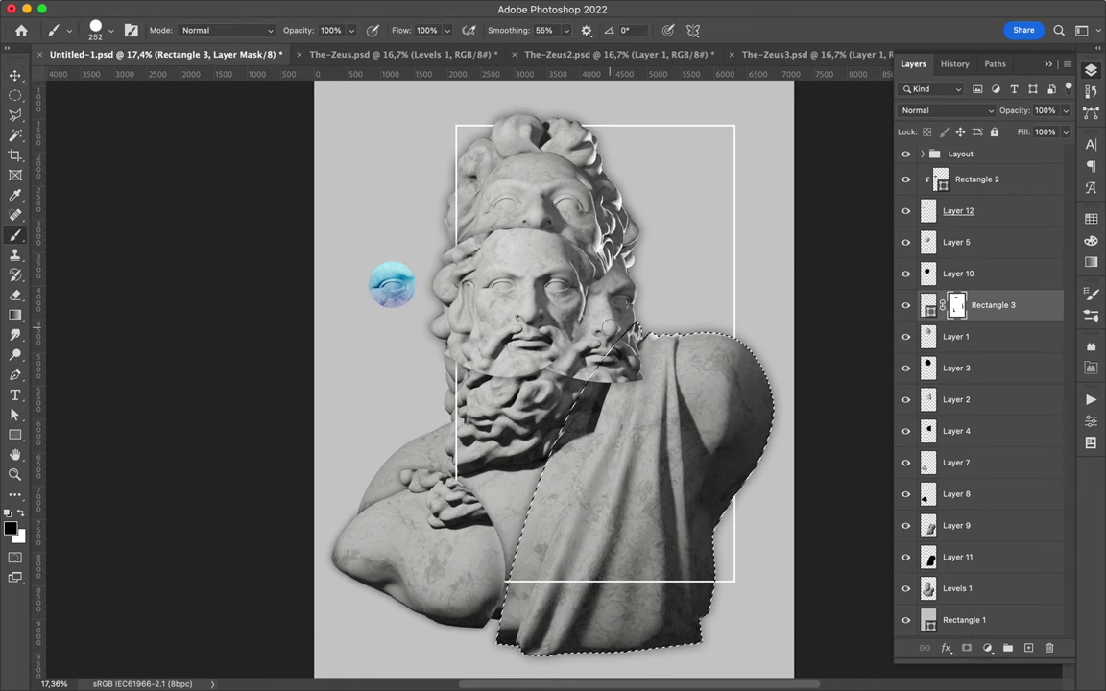
Step: Give the tall background rectangle a cyan-to-navy gradient fill
key(v)
key(a)
click(619, 269)
click(231, 30)
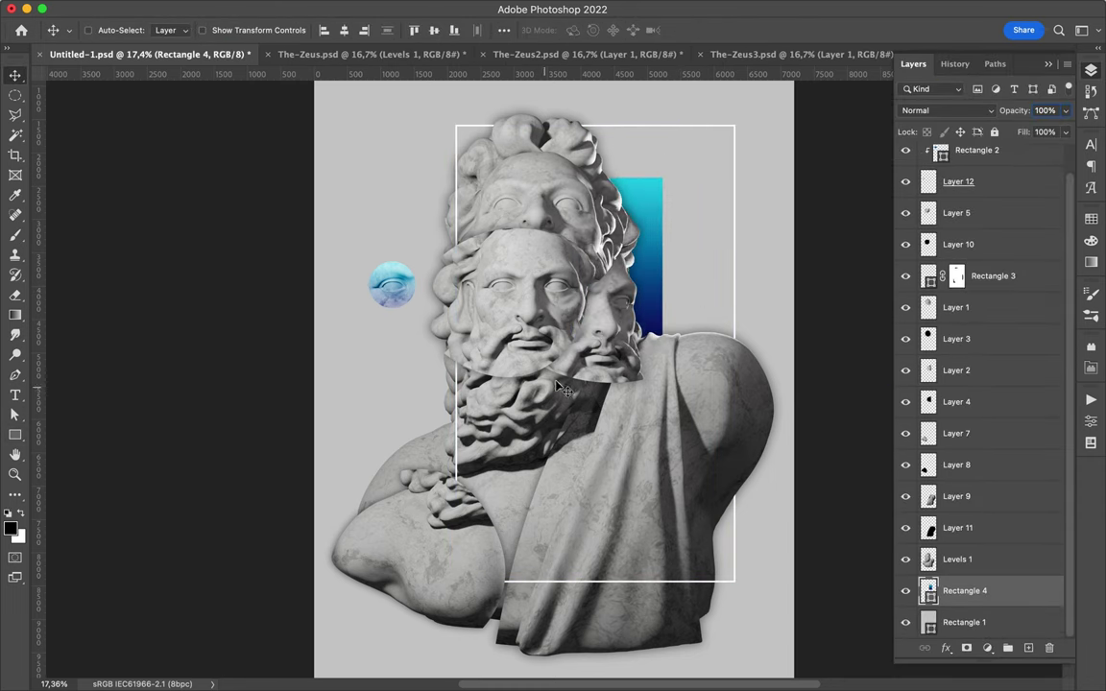
Step: Draw Shape 2 as a cyan-to-navy gradient crescent around the central face, stacked above Rectangle 3
click(331, 165)
click(107, 18)
click(517, 227)
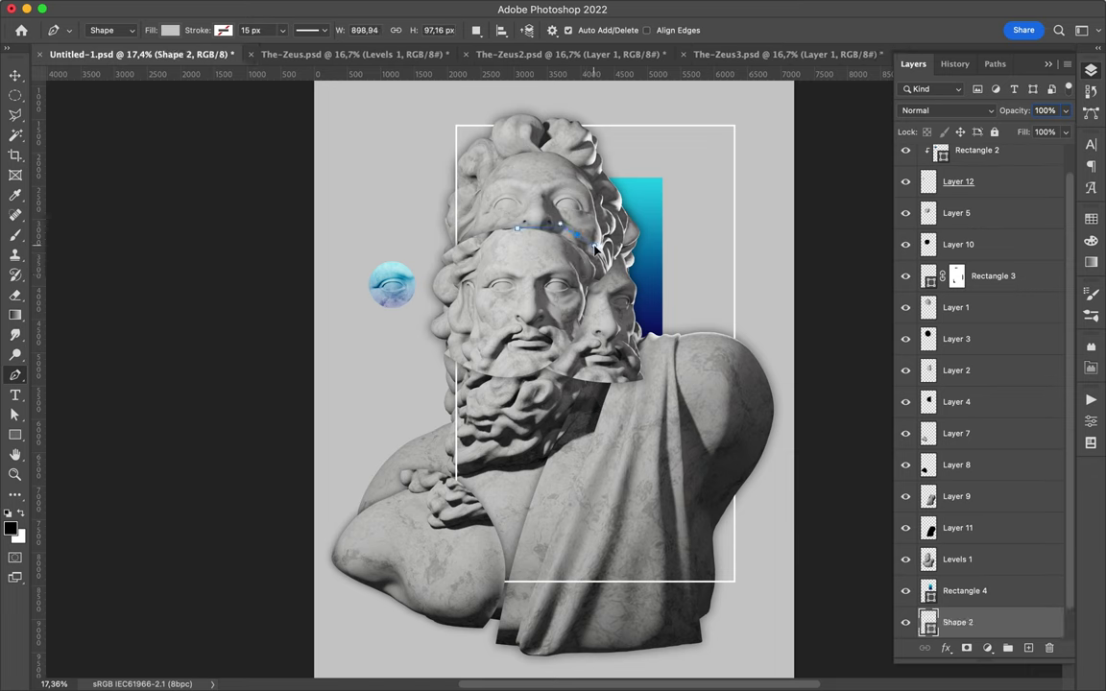
key(a)
click(240, 30)
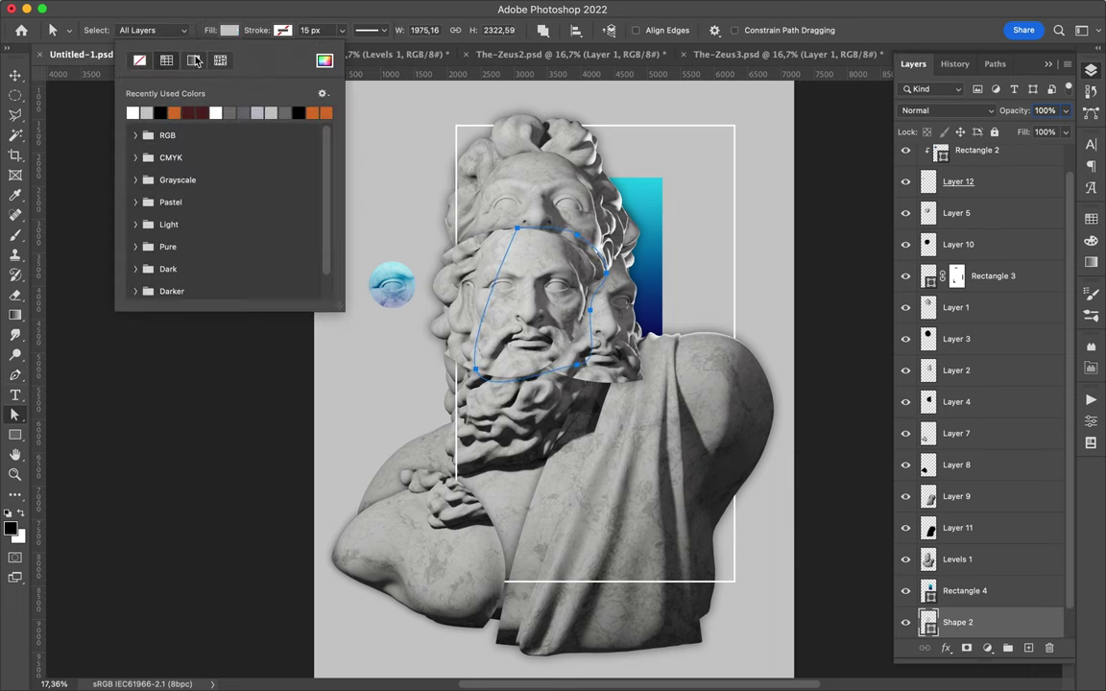
drag(957, 621, 959, 288)
key(v)
drag(580, 277, 590, 279)
key(a)
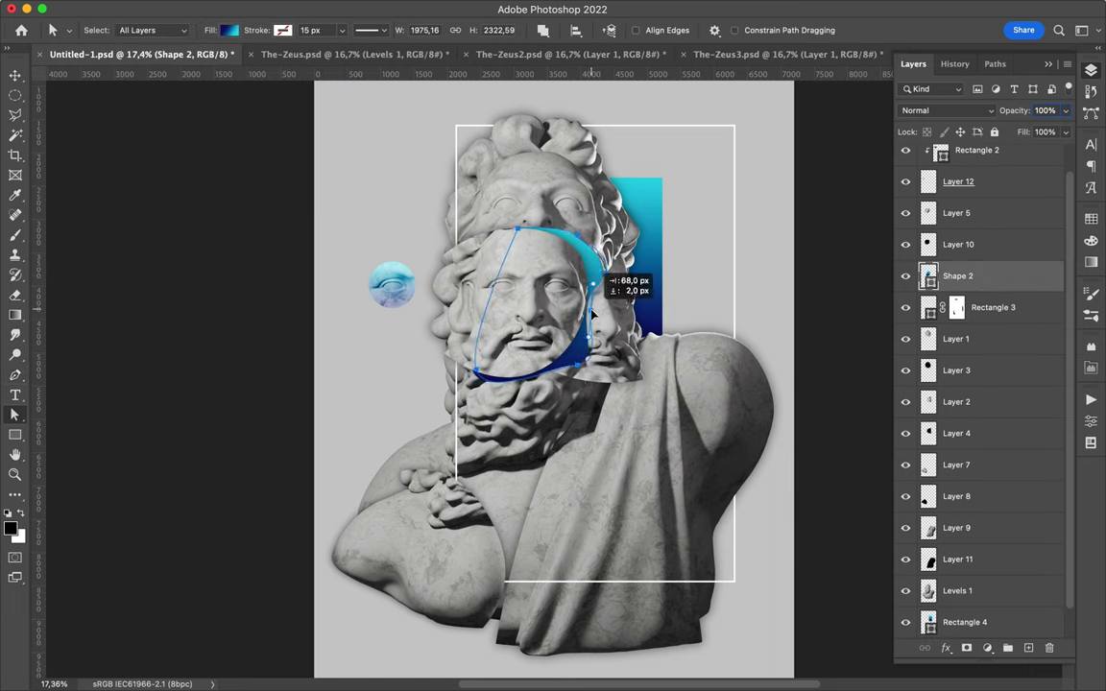
click(651, 312)
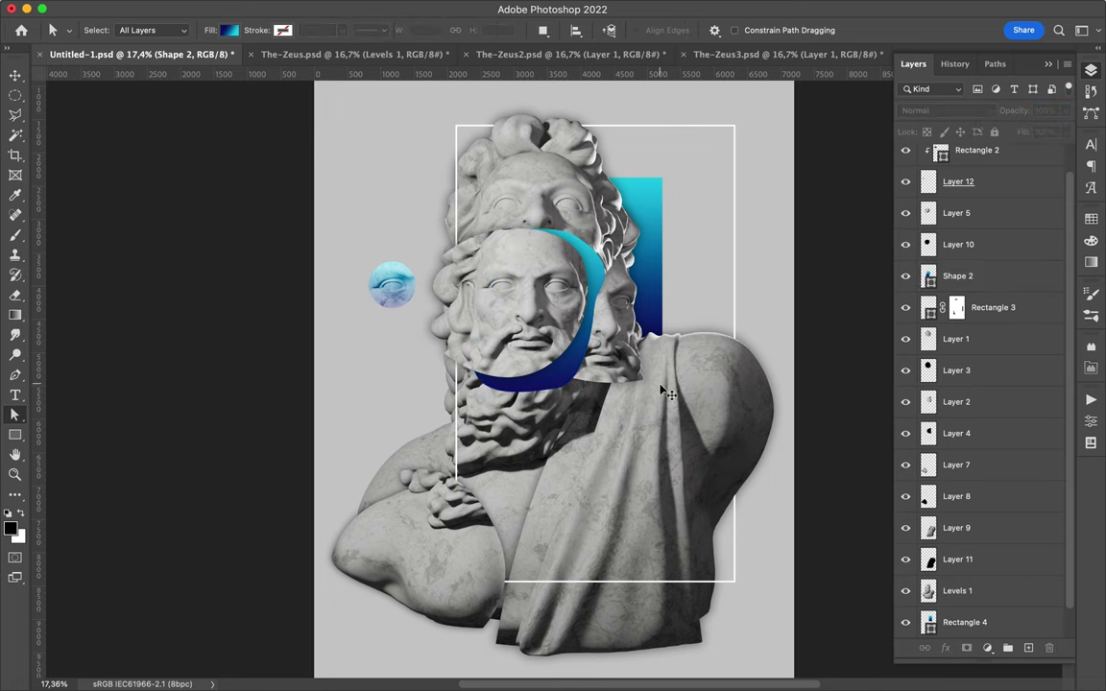
Step: Paint a grey circle on a new layer at the left shoulder, blur it 76.6 px, and set Multiply
scroll(572, 484, down, 2)
key(m)
drag(393, 483, 437, 526)
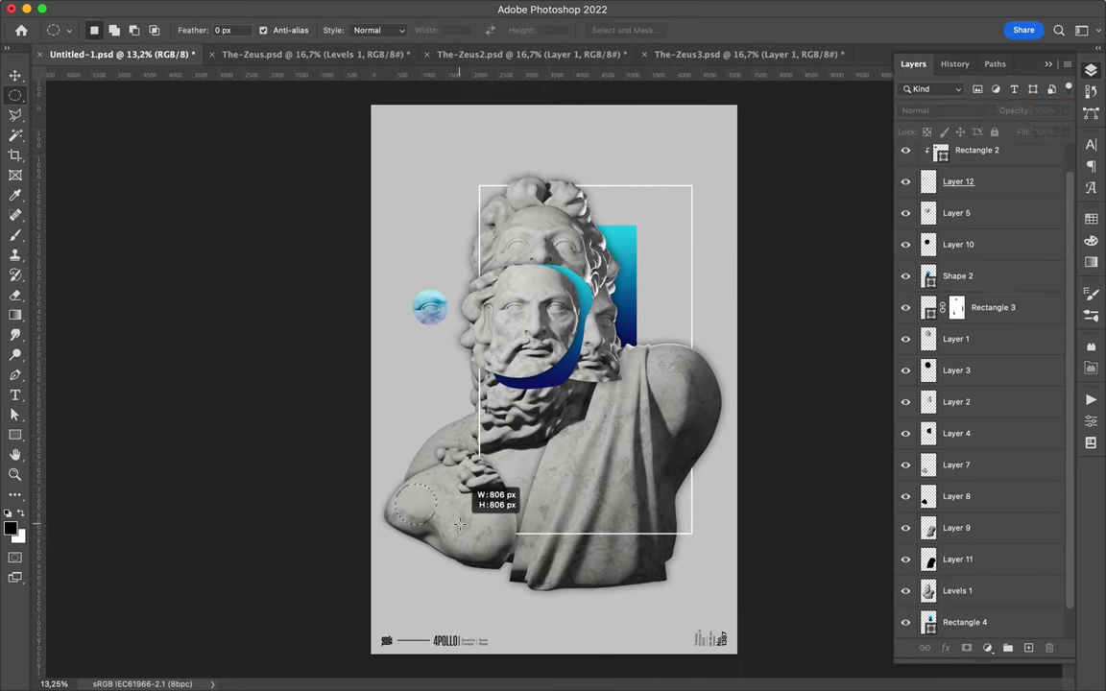
key(ctrl+shift+alt+n)
key(b)
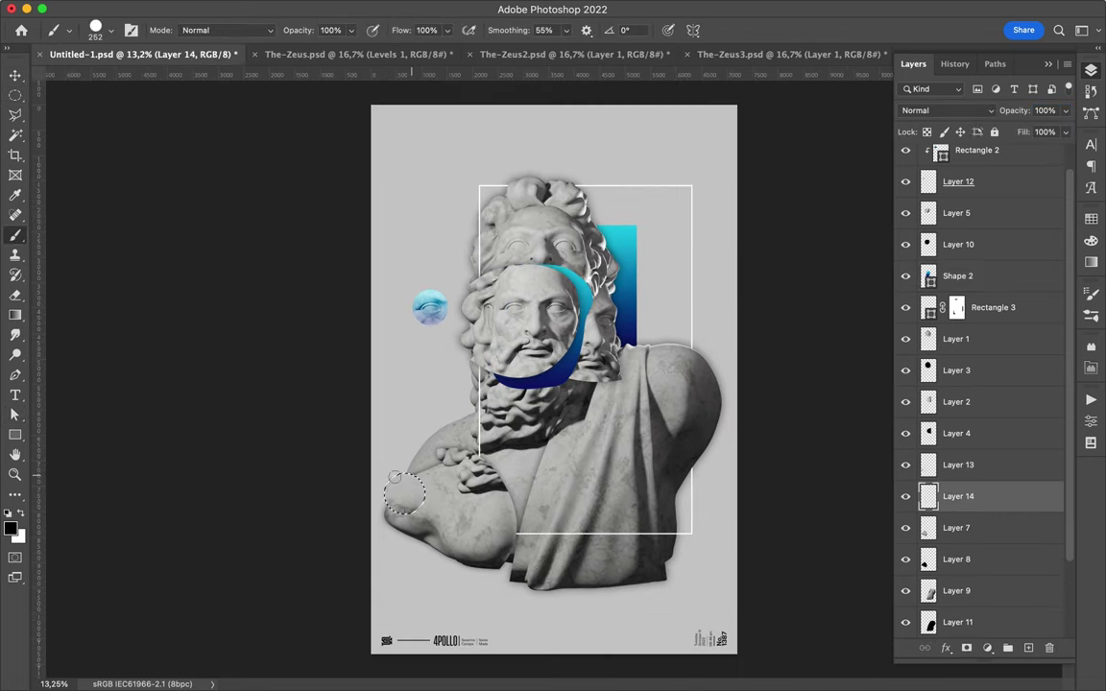
click(362, 8)
click(631, 254)
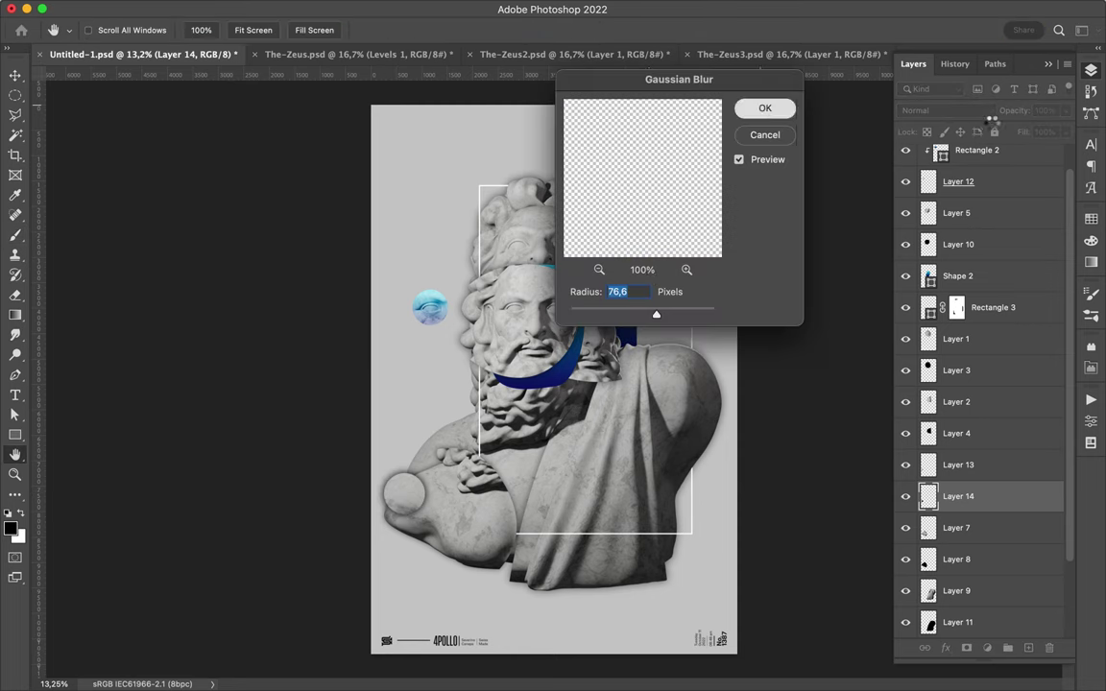
click(770, 108)
click(947, 111)
click(931, 161)
click(1044, 132)
Step: Scatter sphere copies near the gradient bar and frame, merge paired layers, and draw Rectangle 5
drag(413, 495, 633, 292)
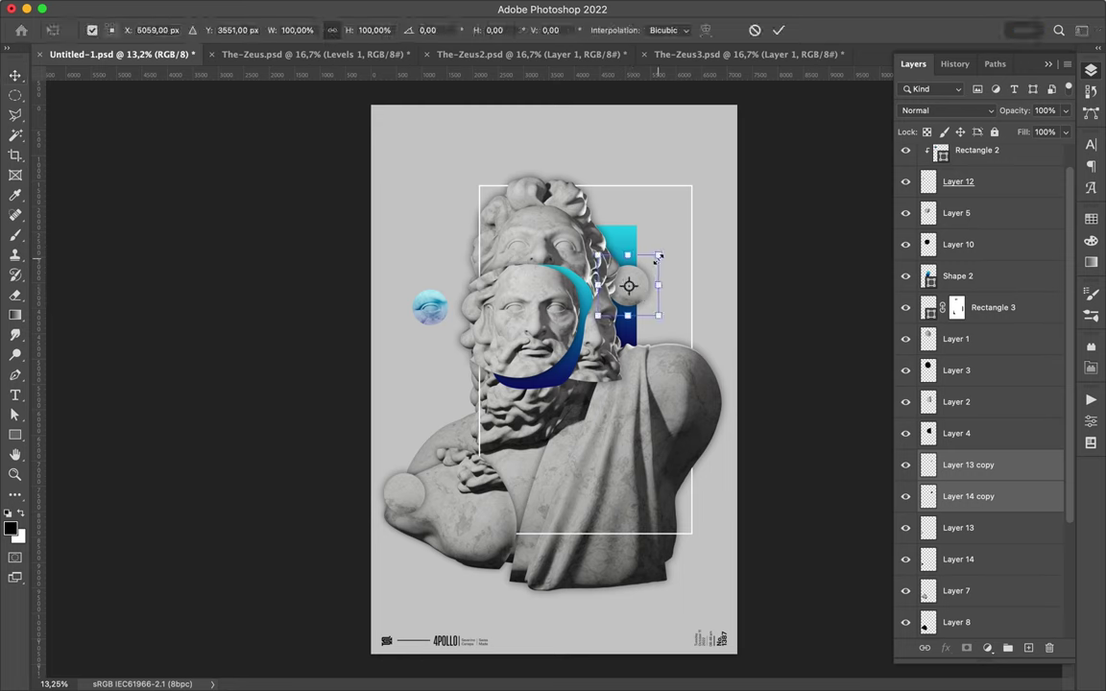
alt+drag(640, 295, 643, 257)
drag(681, 301, 693, 305)
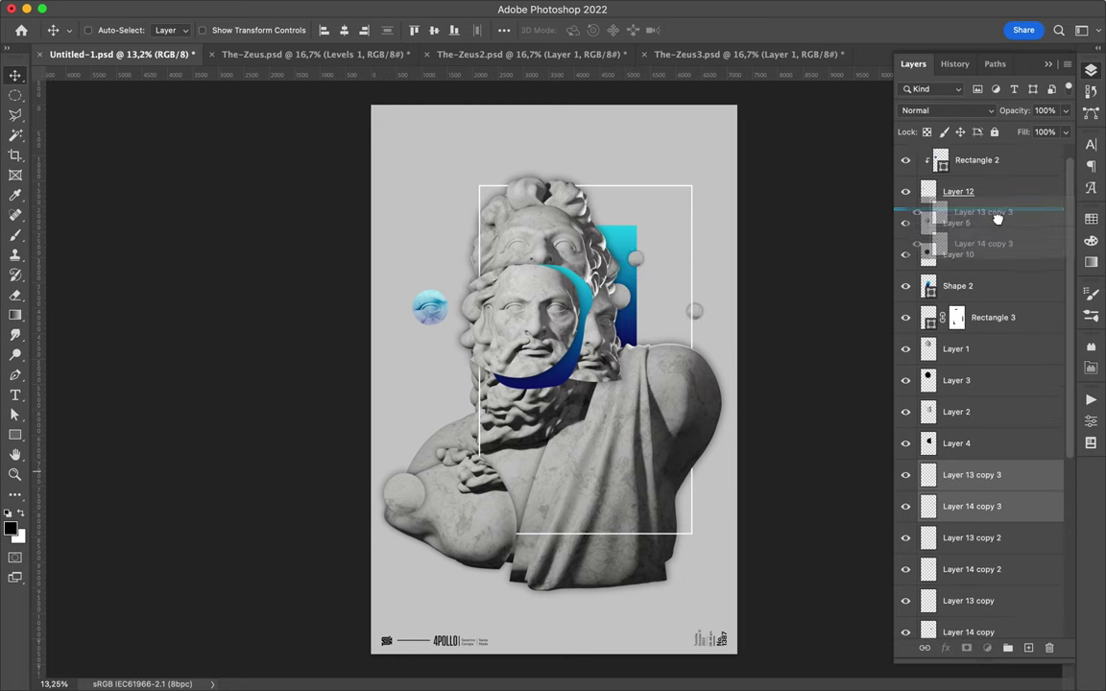
ctrl+click(964, 538)
key(ctrl+e)
click(979, 542)
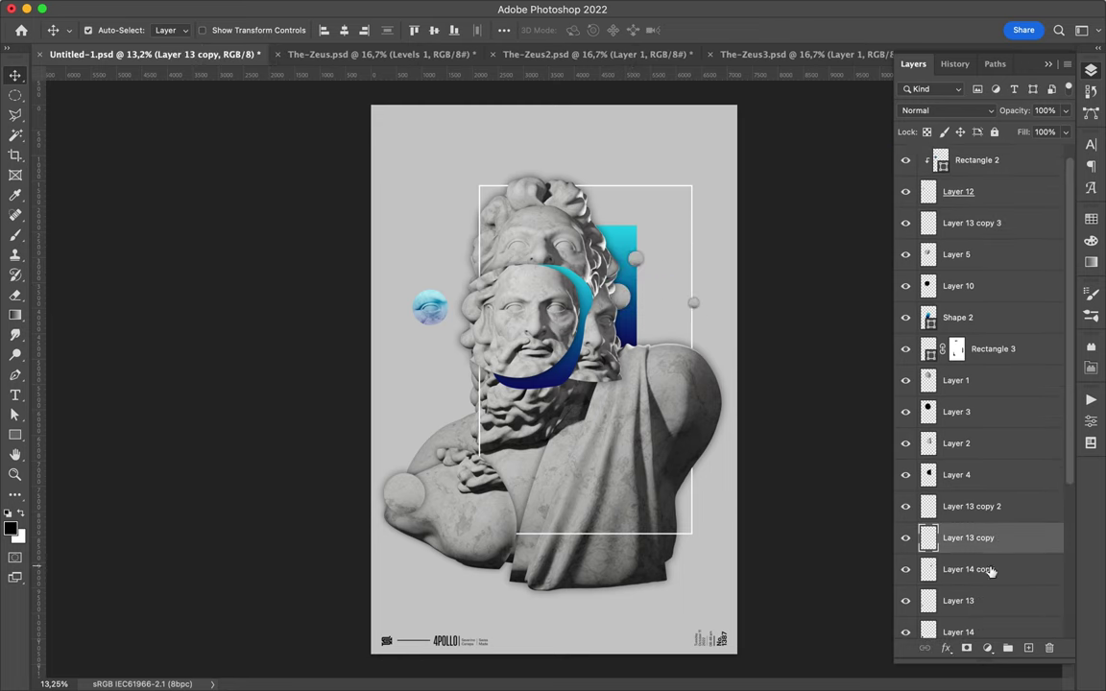
drag(564, 518, 699, 549)
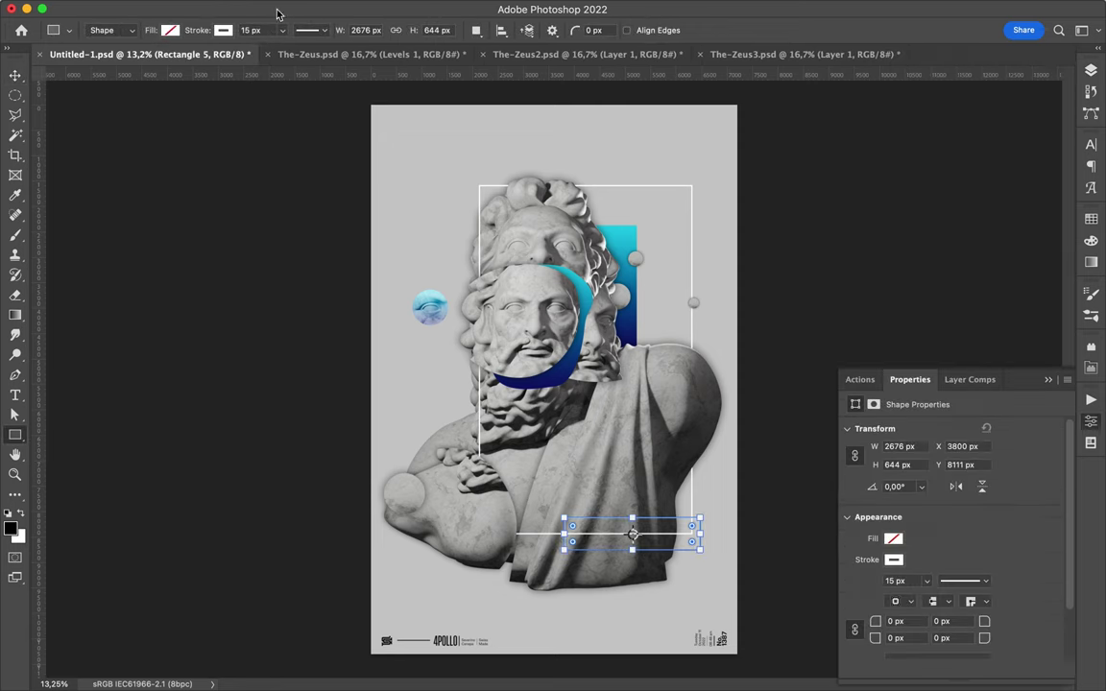
Step: Give Rectangle 5 a cyan-to-navy gradient fill along the frame's bottom edge
click(170, 29)
click(117, 55)
key(v)
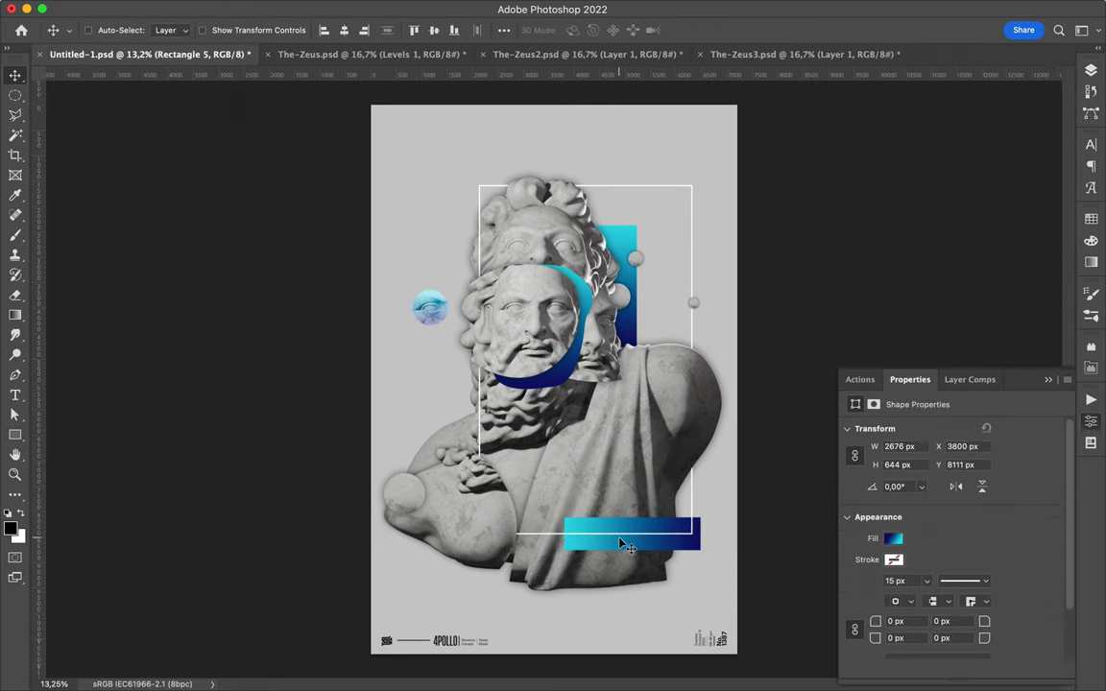
scroll(542, 419, down, 2)
scroll(564, 227, up, 5)
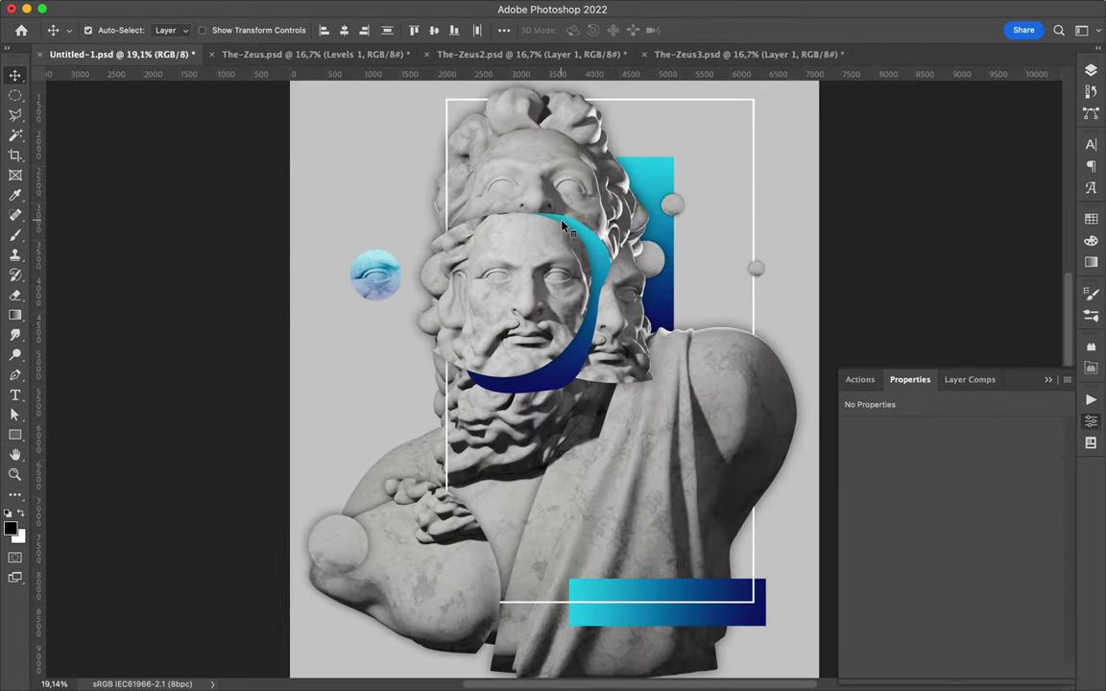
Step: Nudge the central face fragment left and down, and choose a hard-edged eraser tip
key(F7)
drag(564, 227, 519, 241)
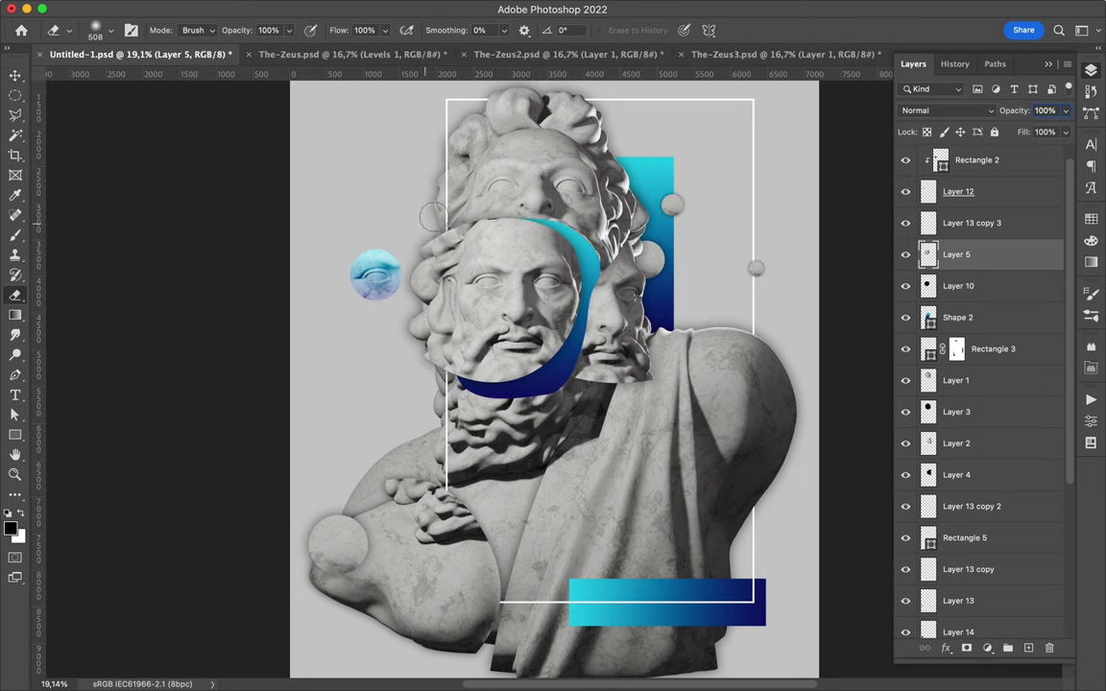
right_click(269, 189)
click(485, 197)
scroll(619, 175, down, 3)
scroll(617, 488, down, 3)
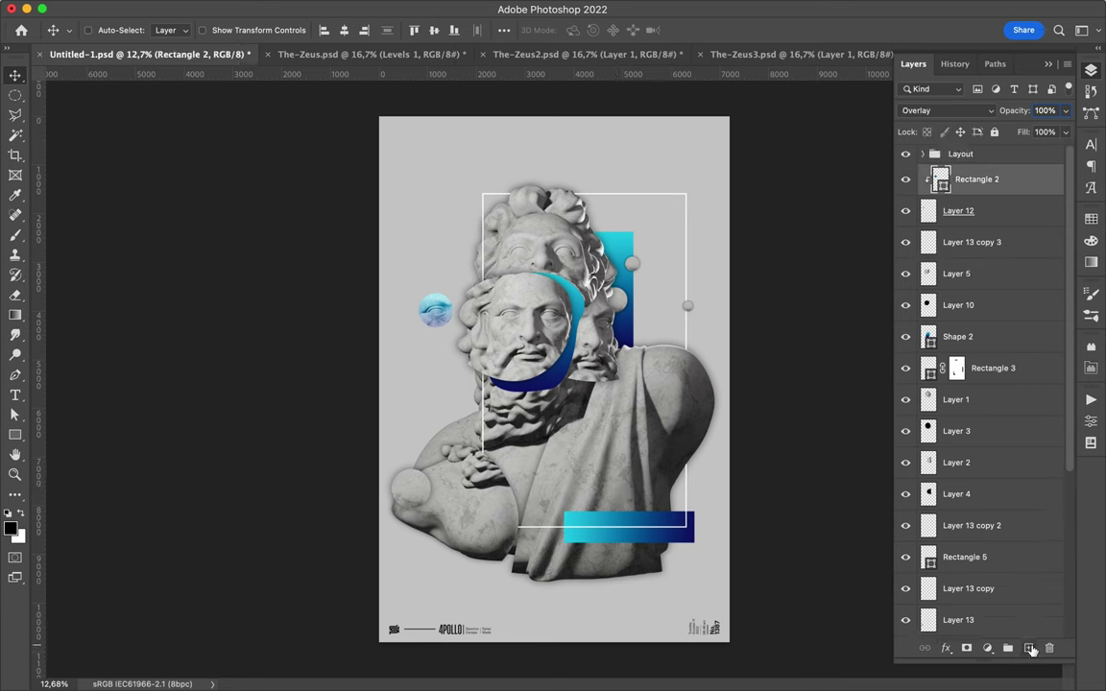
key(ctrl+shift+alt+n)
Step: Draw a full-poster rectangle filled with the cyan-to-navy gradient
key(u)
drag(728, 646, 732, 643)
click(170, 30)
click(161, 57)
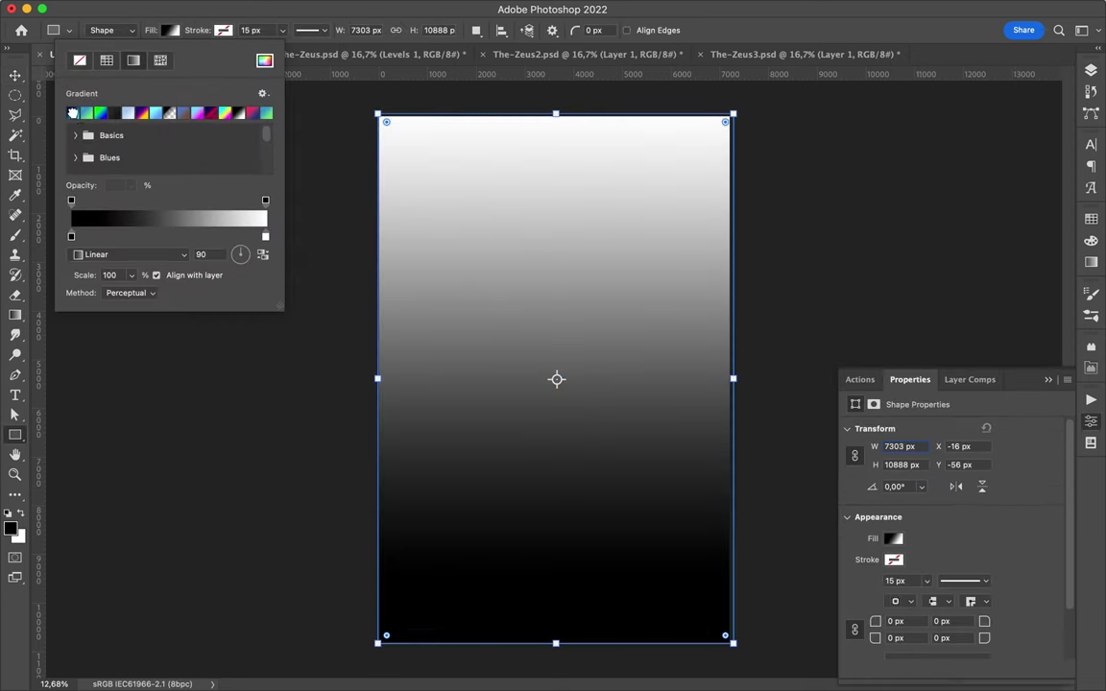
click(153, 112)
Step: Set the Rectangle 6 gradient layer to Overlay blending and hide it
click(947, 110)
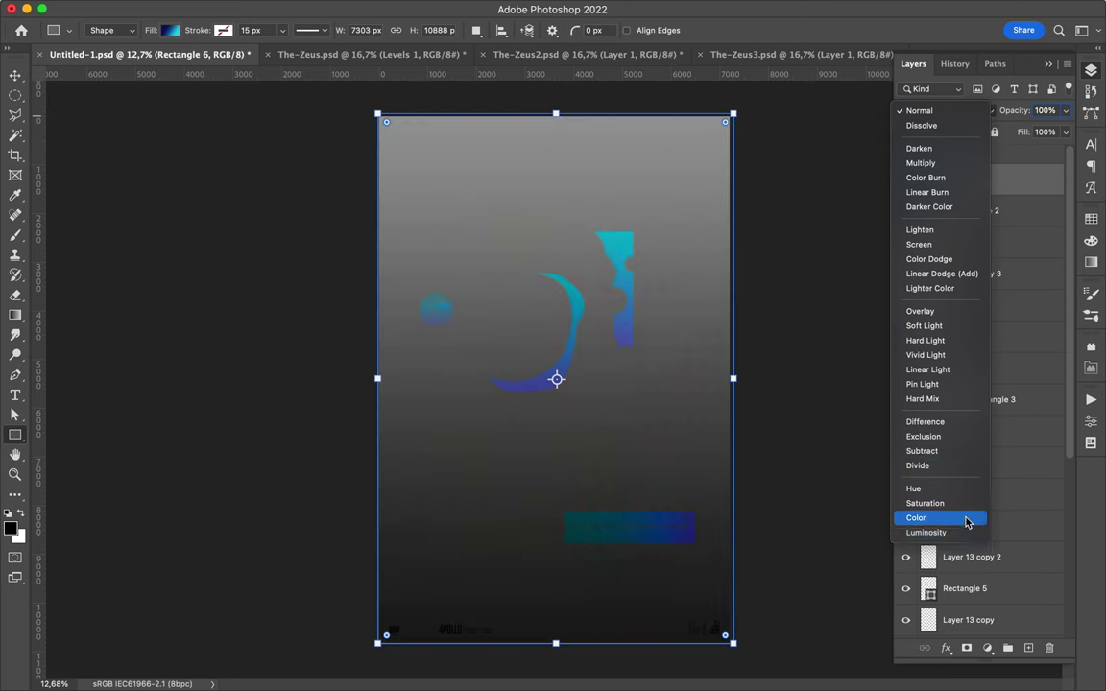
click(916, 489)
key(ctrl+plus)
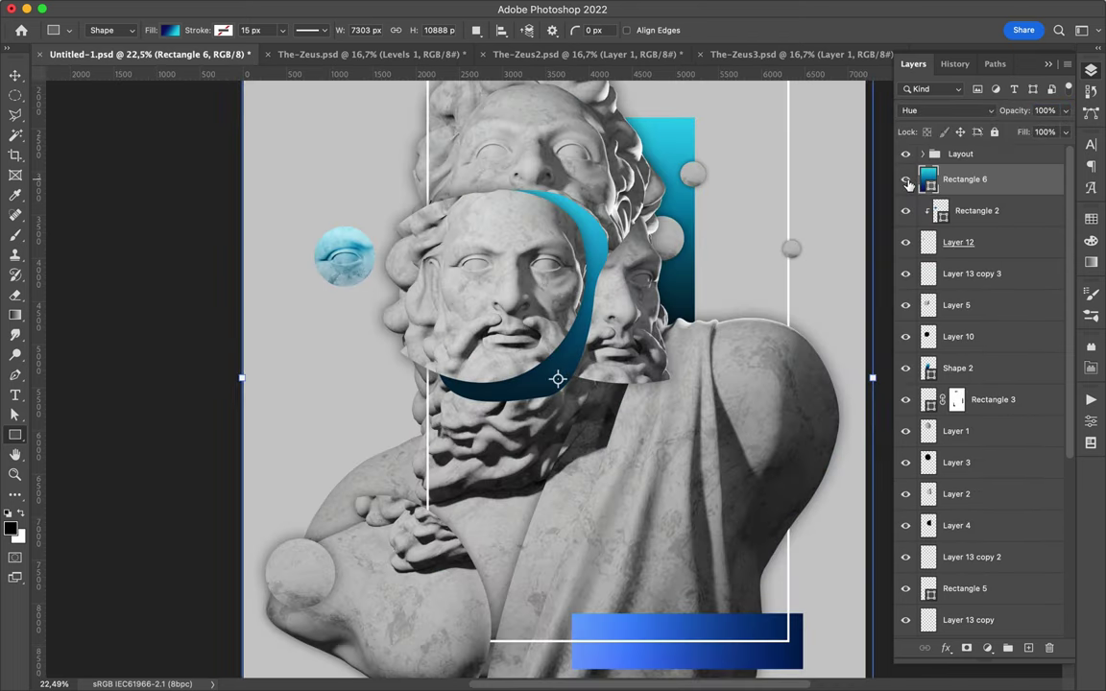
key(ctrl+minus)
click(945, 110)
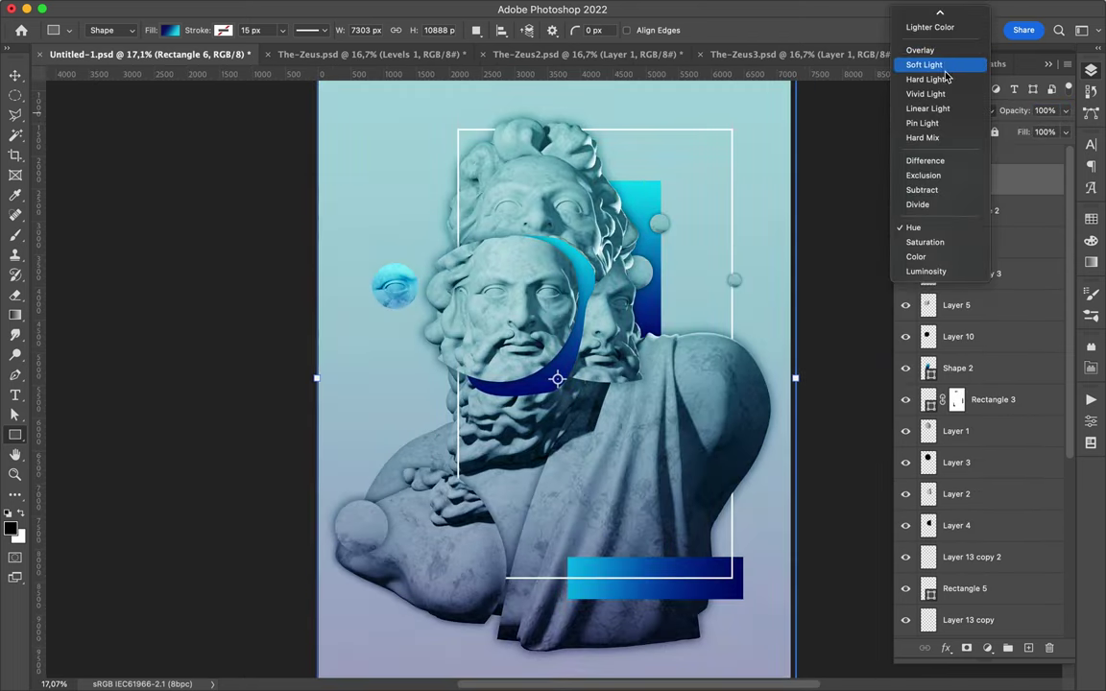
click(919, 50)
click(905, 179)
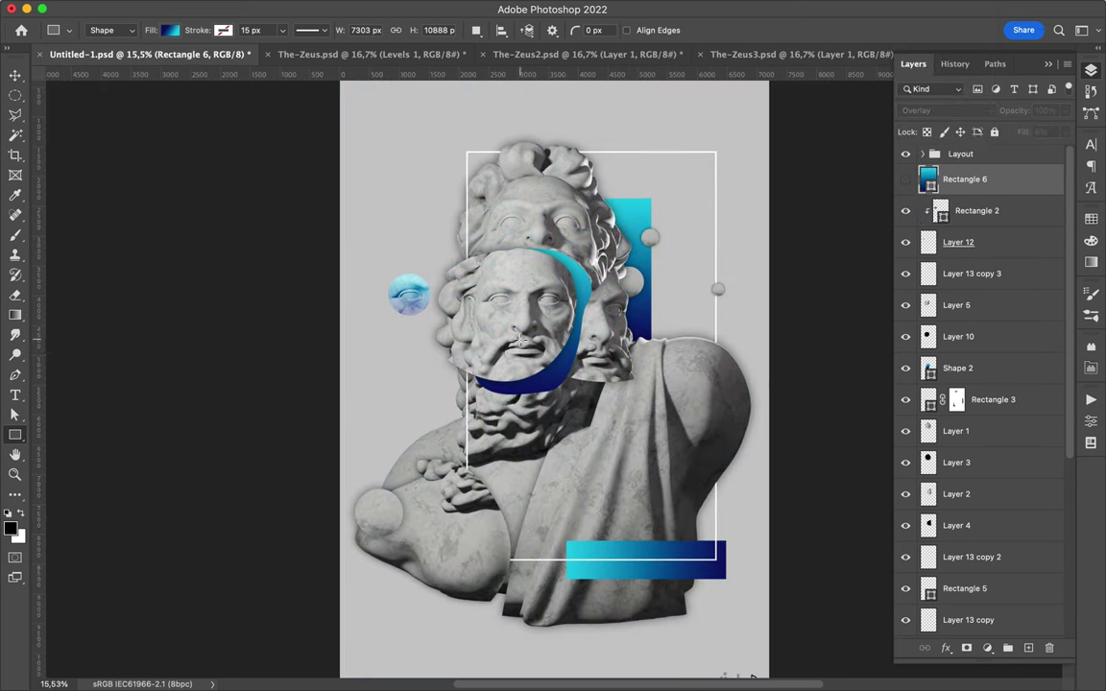
Step: Draw a narrow gradient bar and position it beside the tall one
drag(685, 373, 683, 374)
key(v)
drag(669, 316, 677, 316)
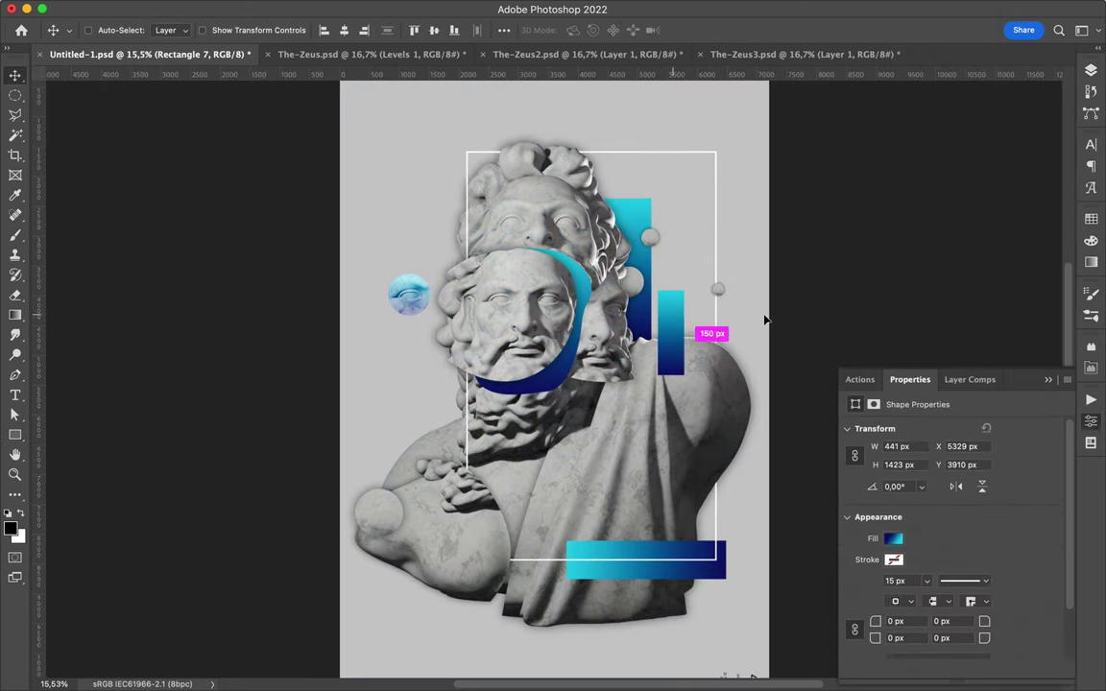
Step: Draw a thin white horizontal bar across the face and drop a copy just below it
key(u)
click(170, 29)
drag(495, 340, 444, 341)
click(85, 112)
key(v)
key(ctrl+plus)
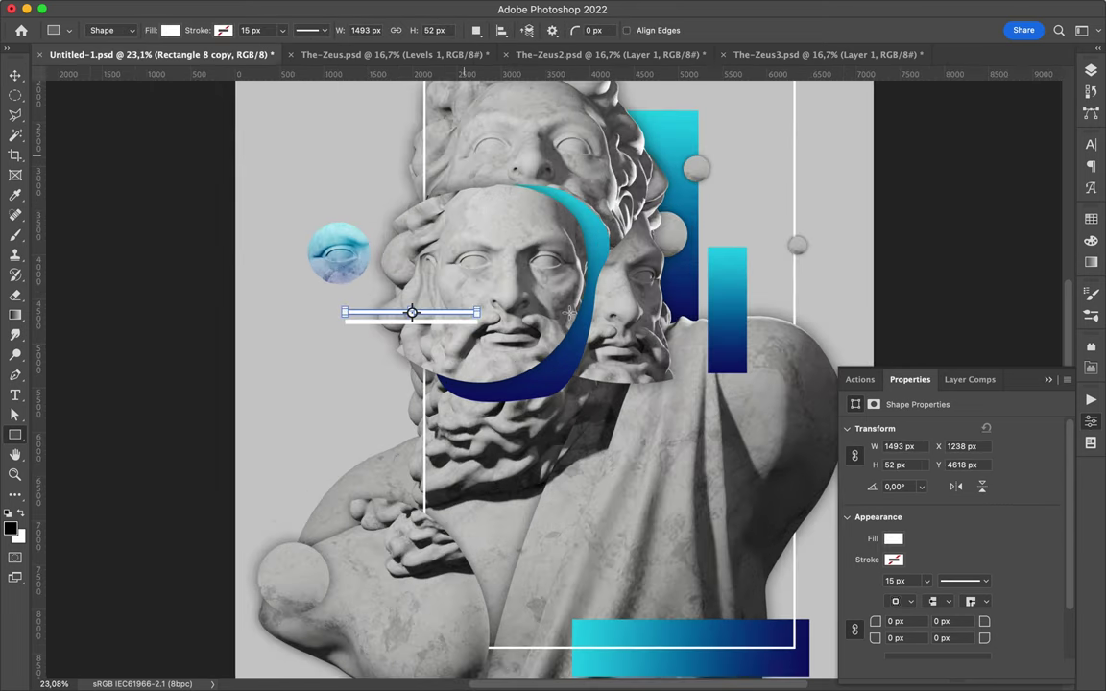
drag(397, 302, 397, 303)
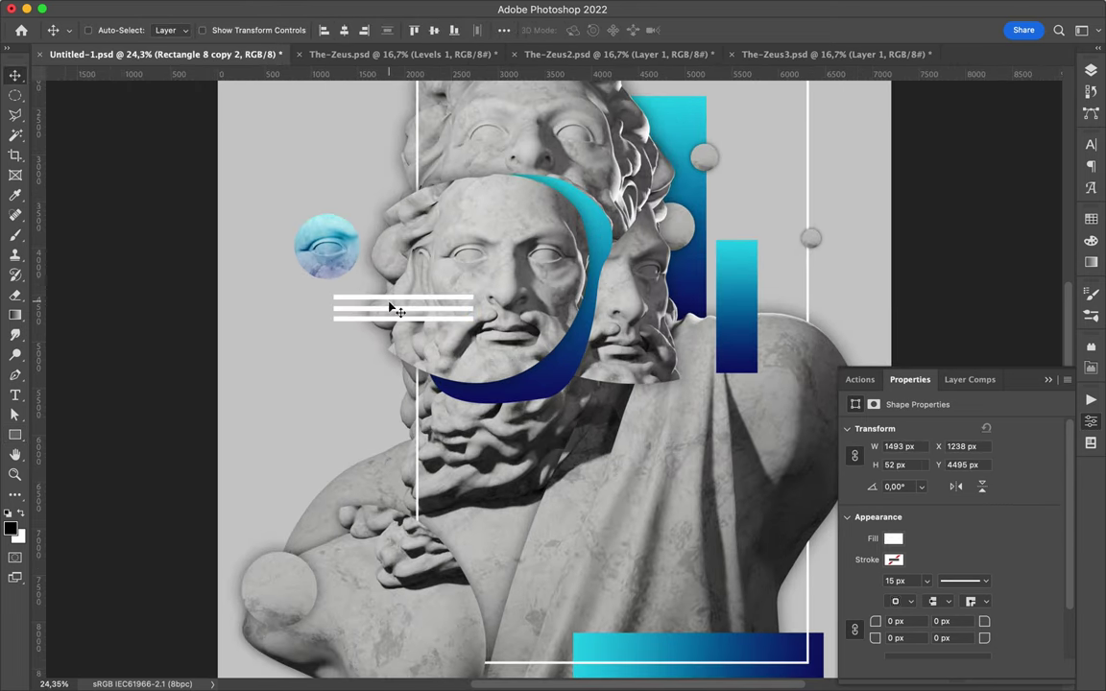
key(ctrl+minus)
Step: Draw a curvy blue-gradient blob at lower left and move its layer beneath the statue's hand
click(416, 407)
drag(442, 403, 461, 415)
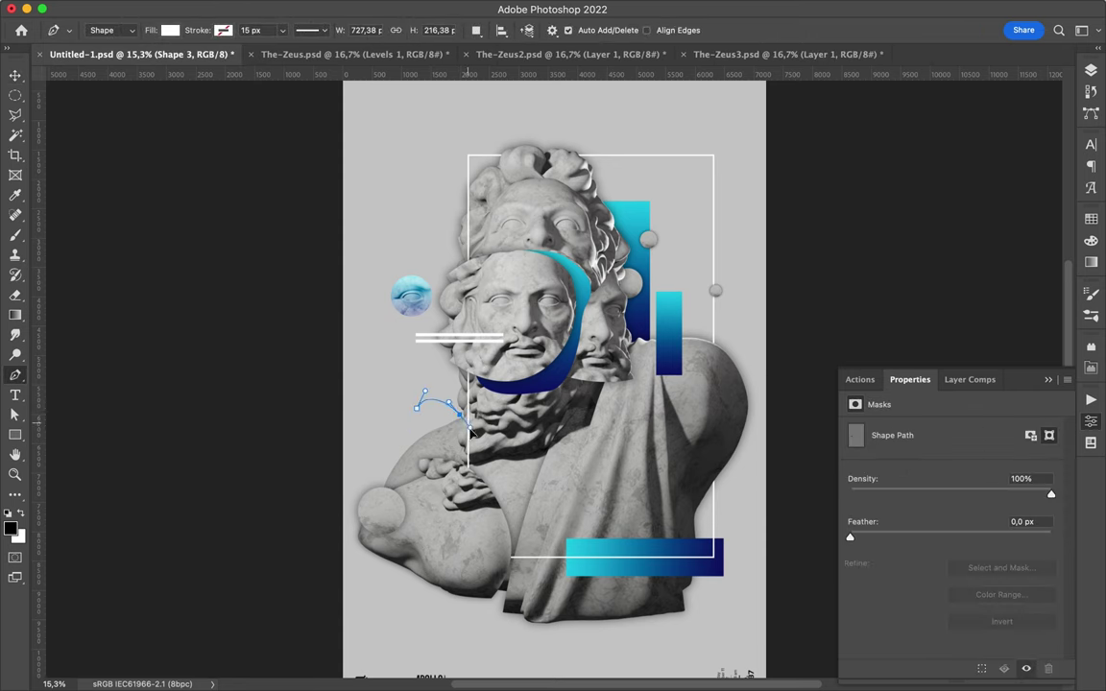
drag(552, 515, 552, 512)
drag(482, 554, 419, 511)
click(170, 30)
click(110, 55)
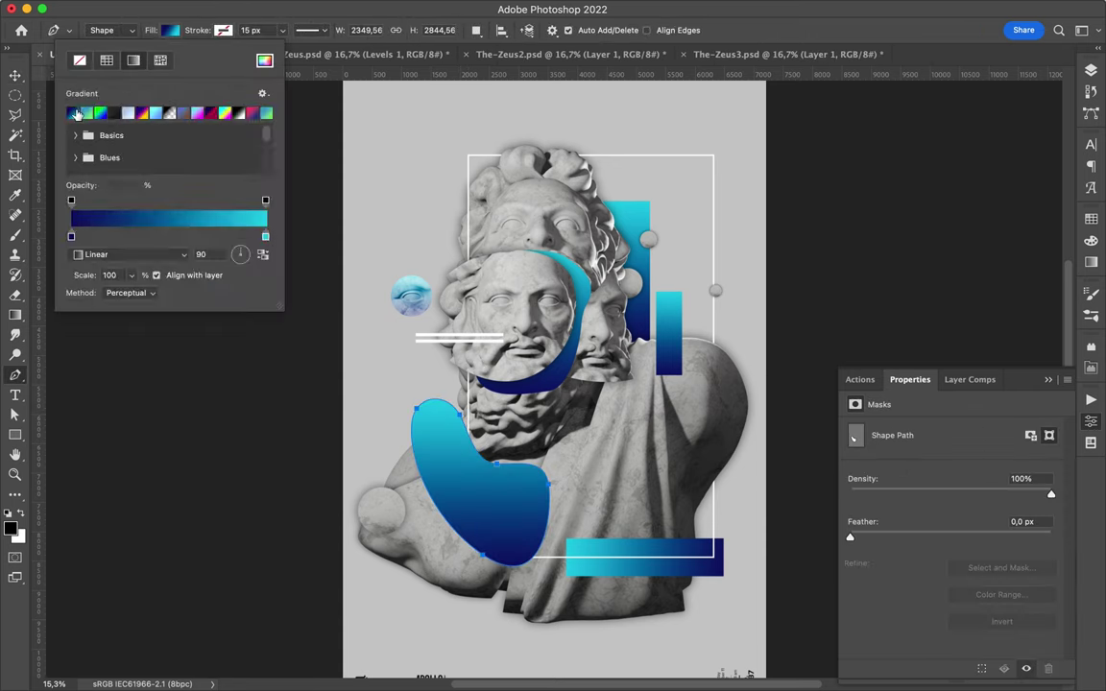
click(1090, 70)
scroll(983, 432, down, 3)
mouse_move(986, 316)
mouse_down()
mouse_move(986, 530)
mouse_move(984, 465)
mouse_up()
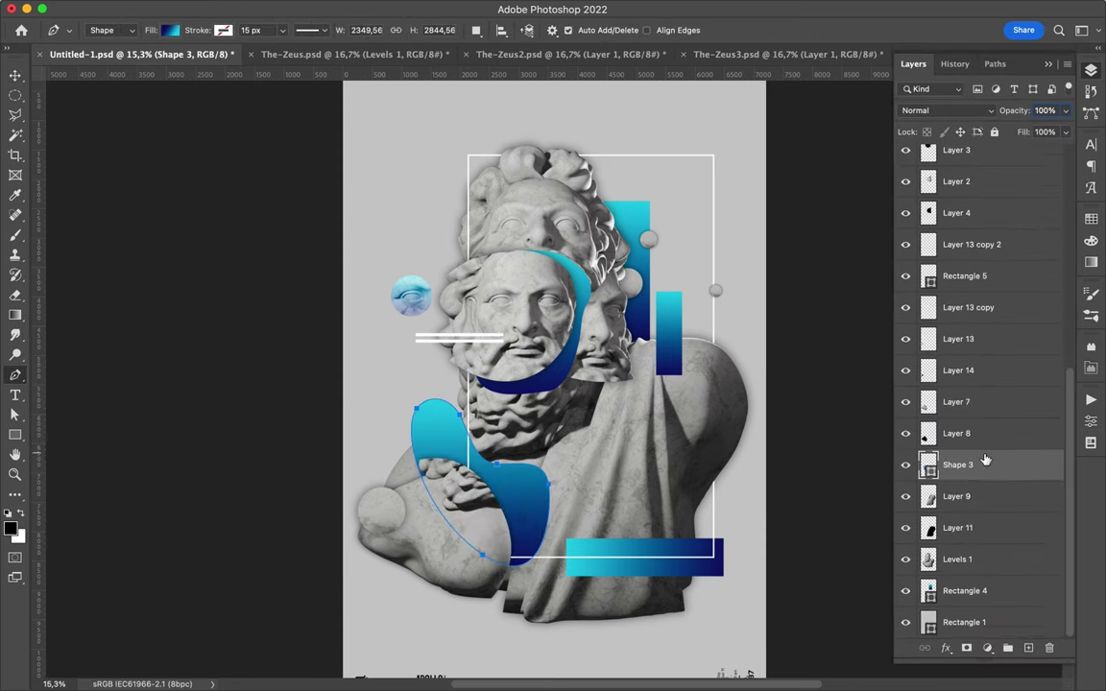
Step: Shift the blob slightly left and widen its lower lobe by dragging an anchor
key(v)
click(534, 485)
key(Return)
drag(536, 484, 523, 487)
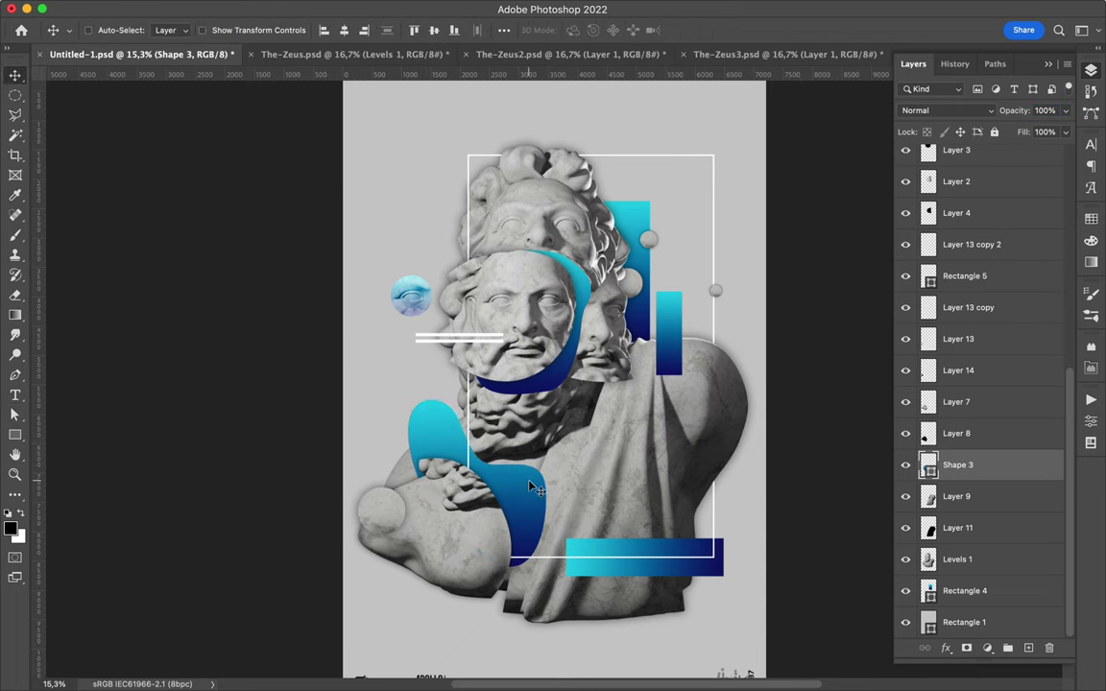
key(a)
drag(480, 434, 499, 513)
click(648, 423)
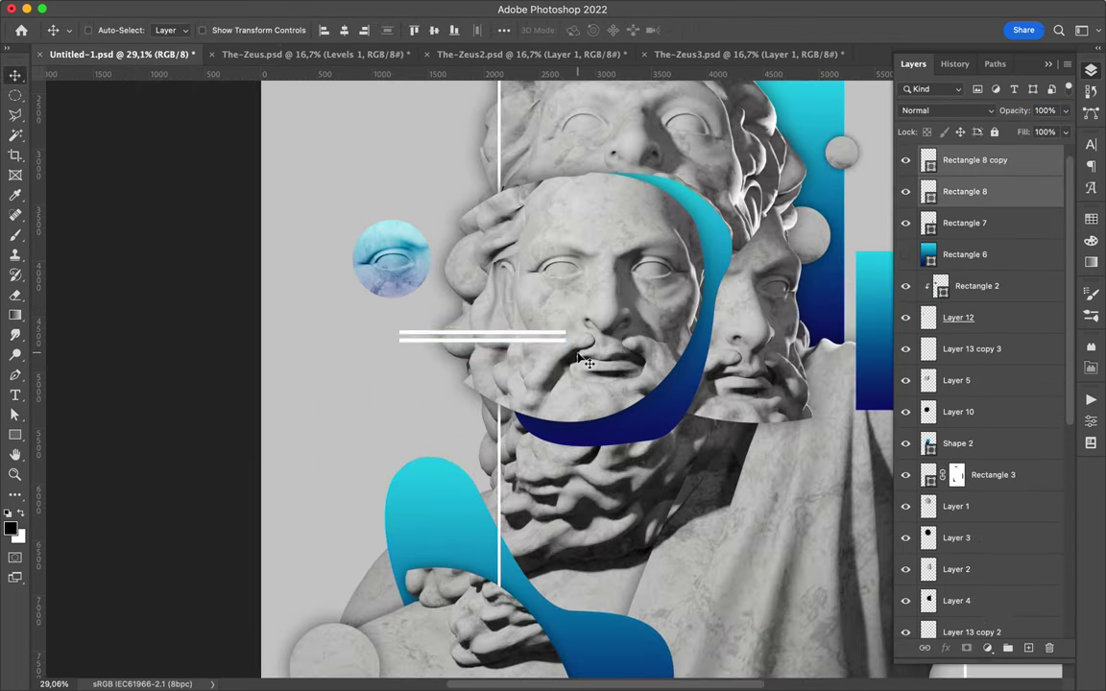
Step: Extend one white line further right across the face and move the eye sphere higher
scroll(584, 361, down, 2)
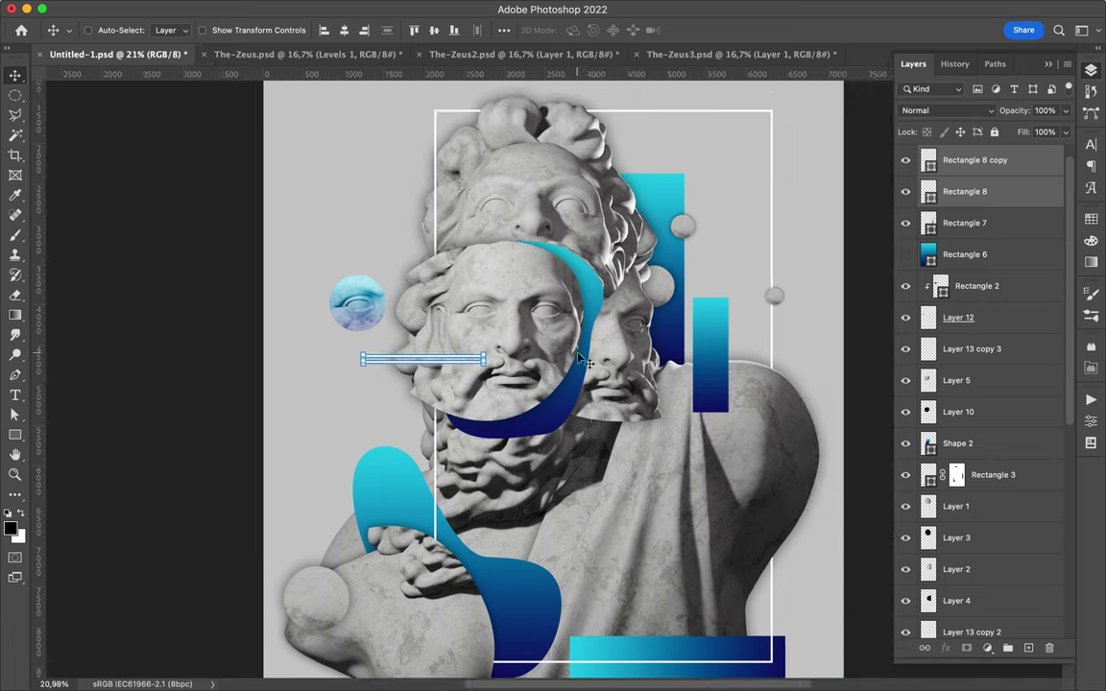
key(a)
drag(477, 343, 559, 343)
key(v)
click(976, 286)
drag(358, 302, 357, 272)
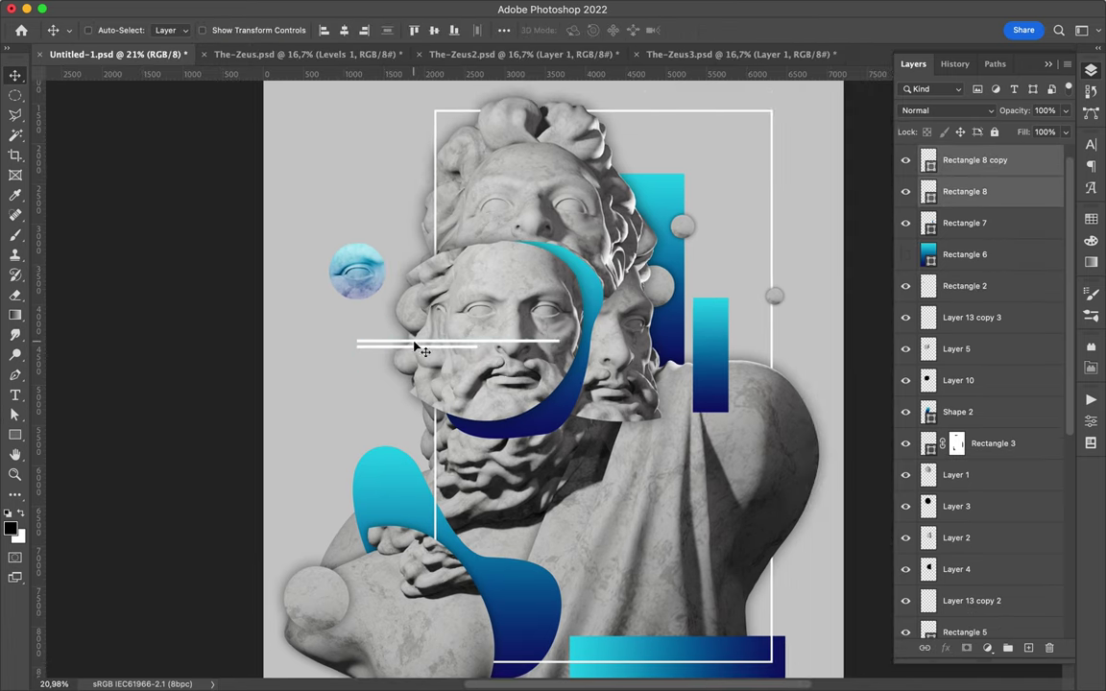
scroll(579, 550, down, 1)
key(u)
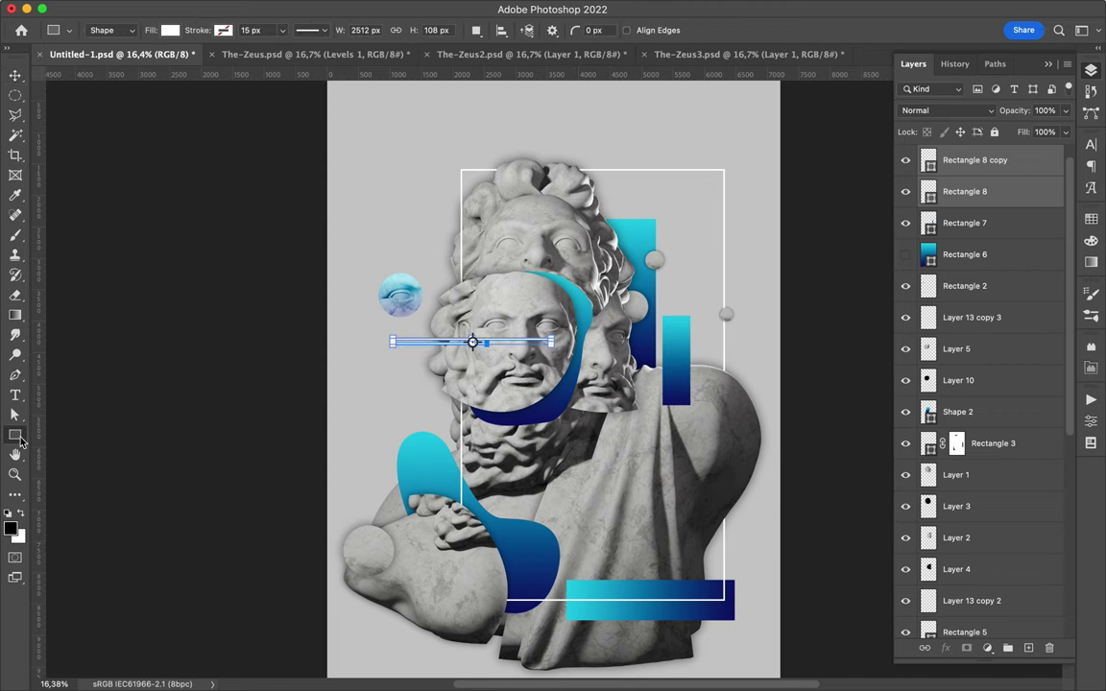
Step: Turn the ellipse into a large unfilled white arc with a 25 px stroke
key(a)
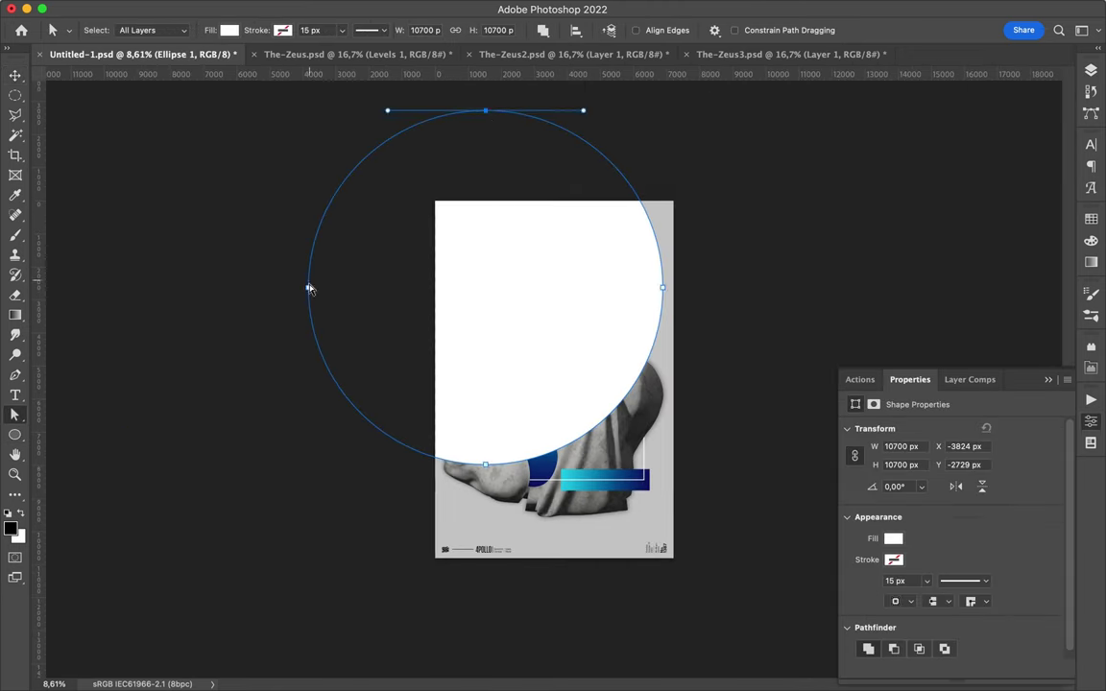
click(229, 30)
click(192, 60)
scroll(553, 379, up, 2)
click(334, 30)
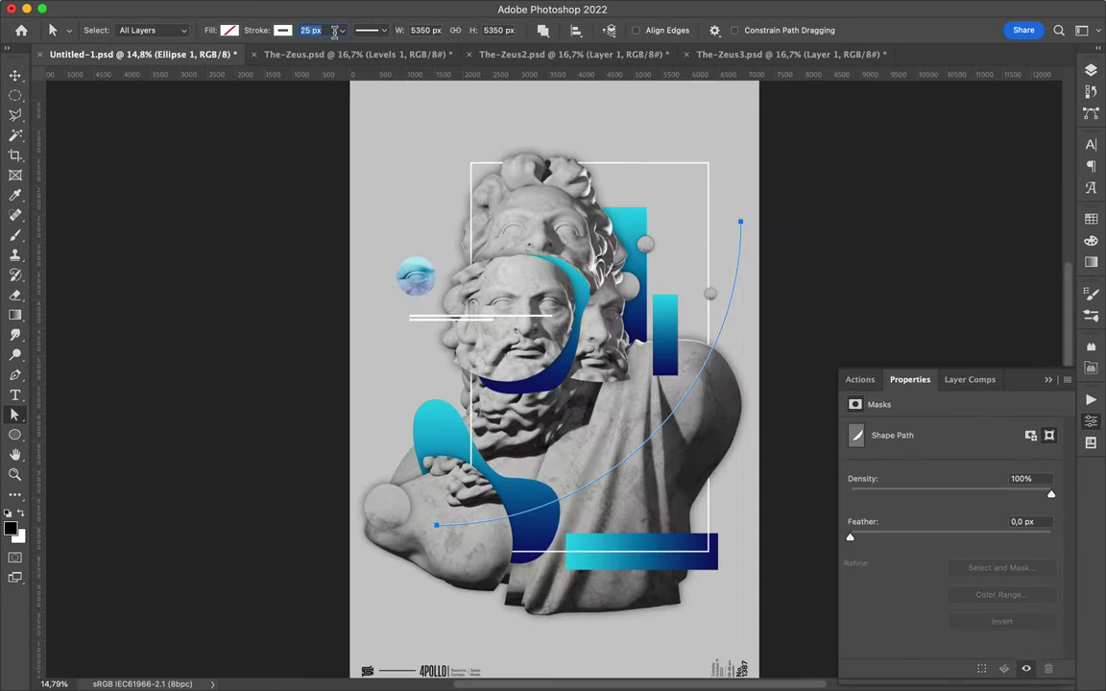
key(v)
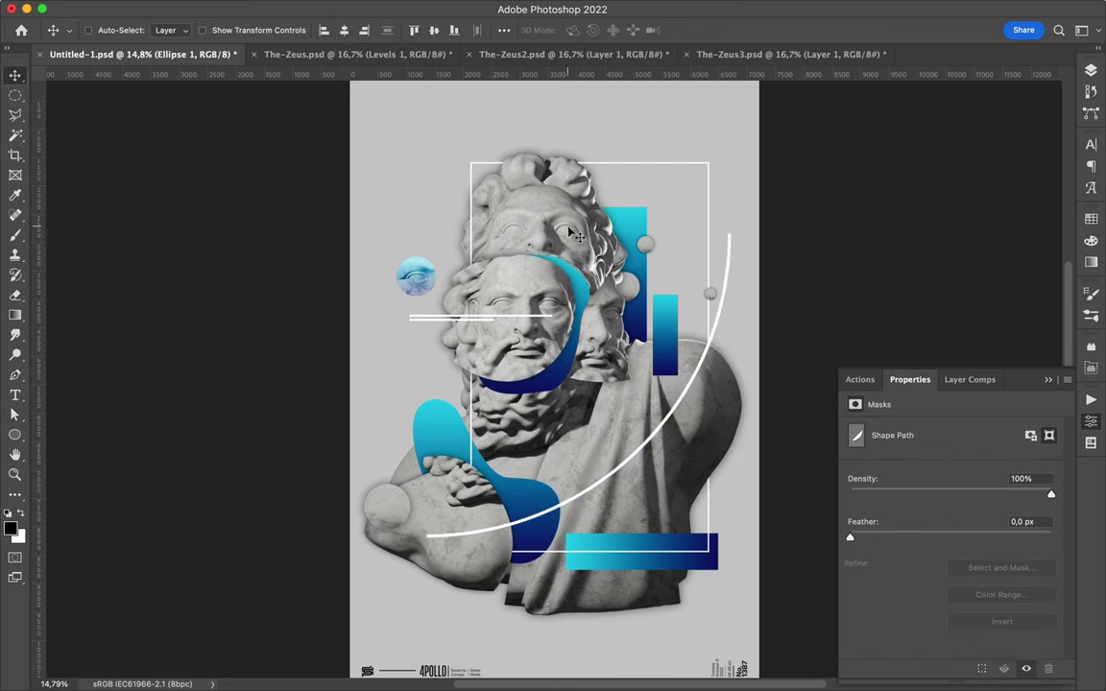
text(55)
Step: Draw a thin circle outline around the eye sphere and place Ellipse 2 between Layer 5 and Layer 10
drag(557, 312, 564, 317)
key(a)
click(342, 30)
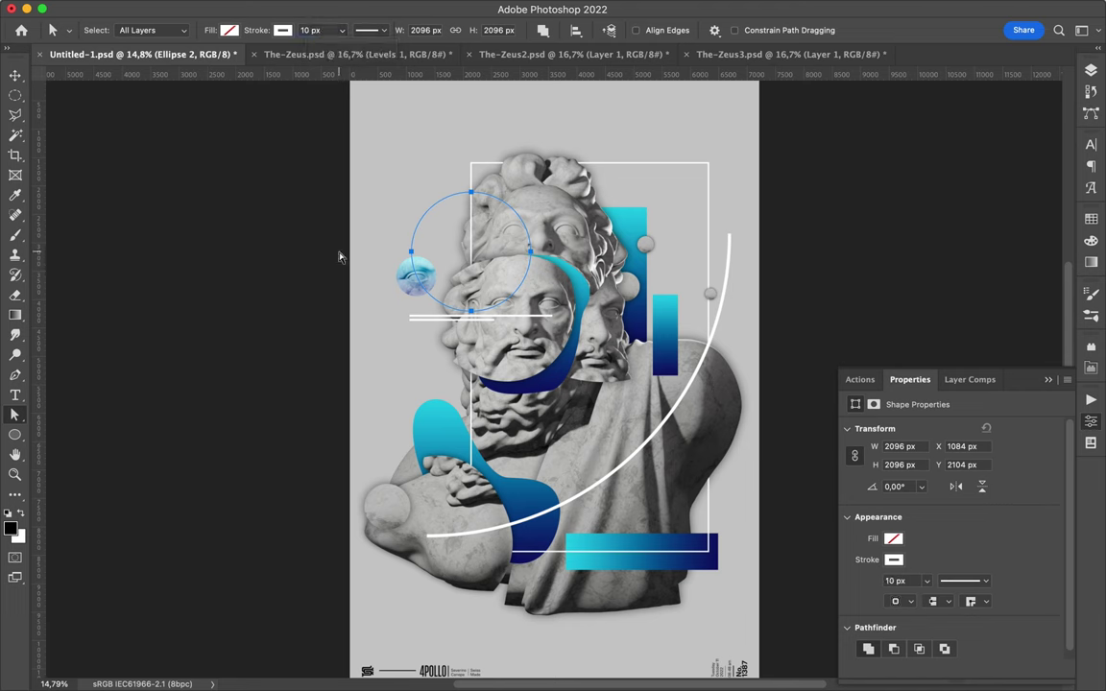
key(F7)
ctrl+click(476, 219)
ctrl+click(376, 203)
click(960, 179)
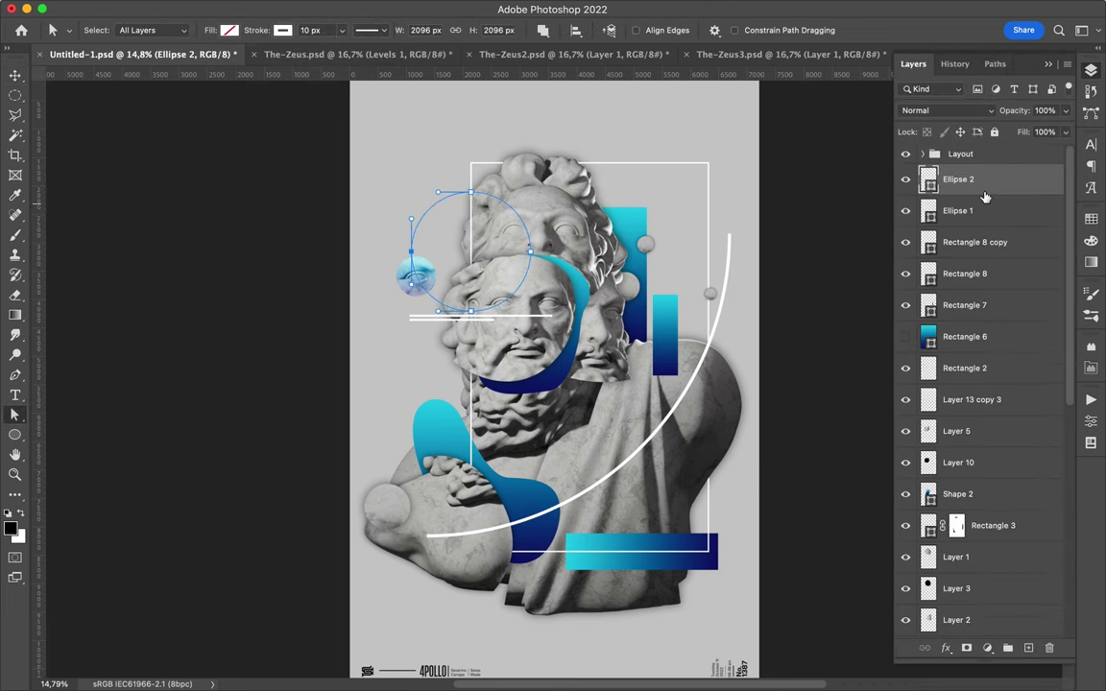
drag(984, 196, 959, 446)
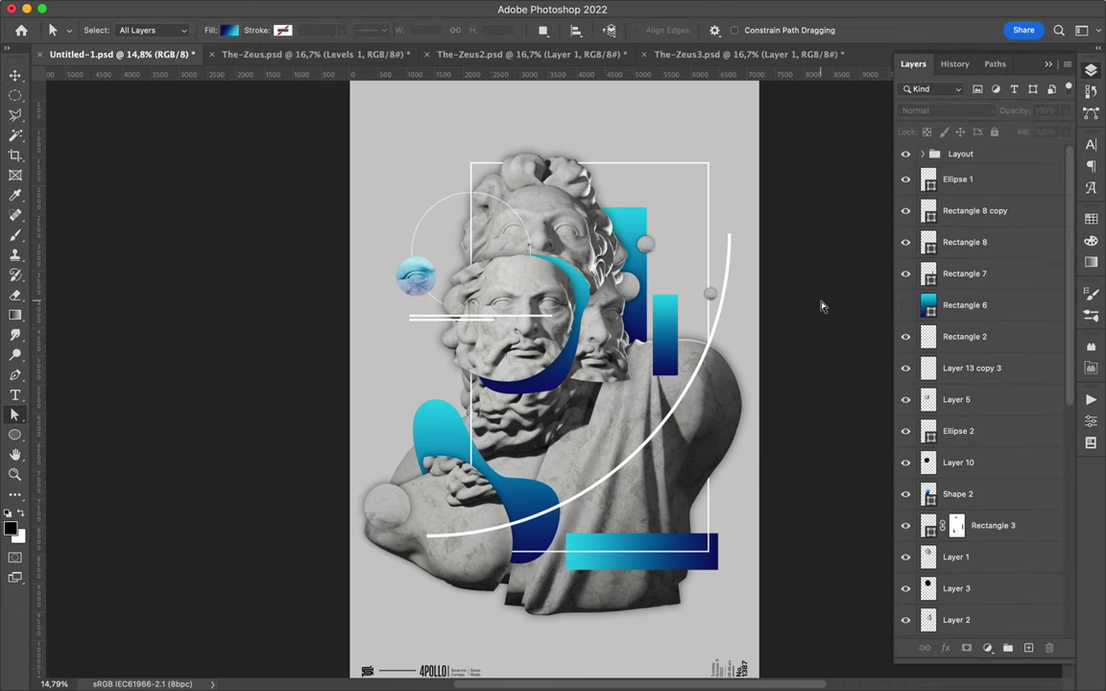
Step: Pull off an offset copy of the large arc and trim it into a short thick dash
key(v)
click(821, 306)
click(617, 259)
drag(645, 460, 635, 449)
key(a)
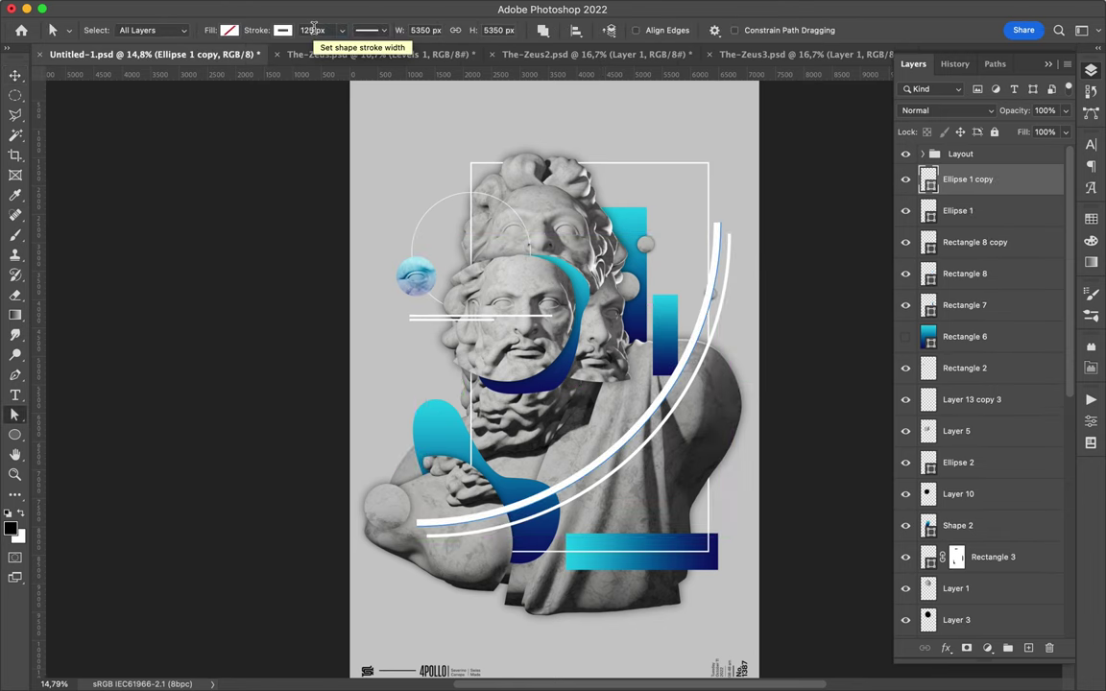
key(p)
key(a)
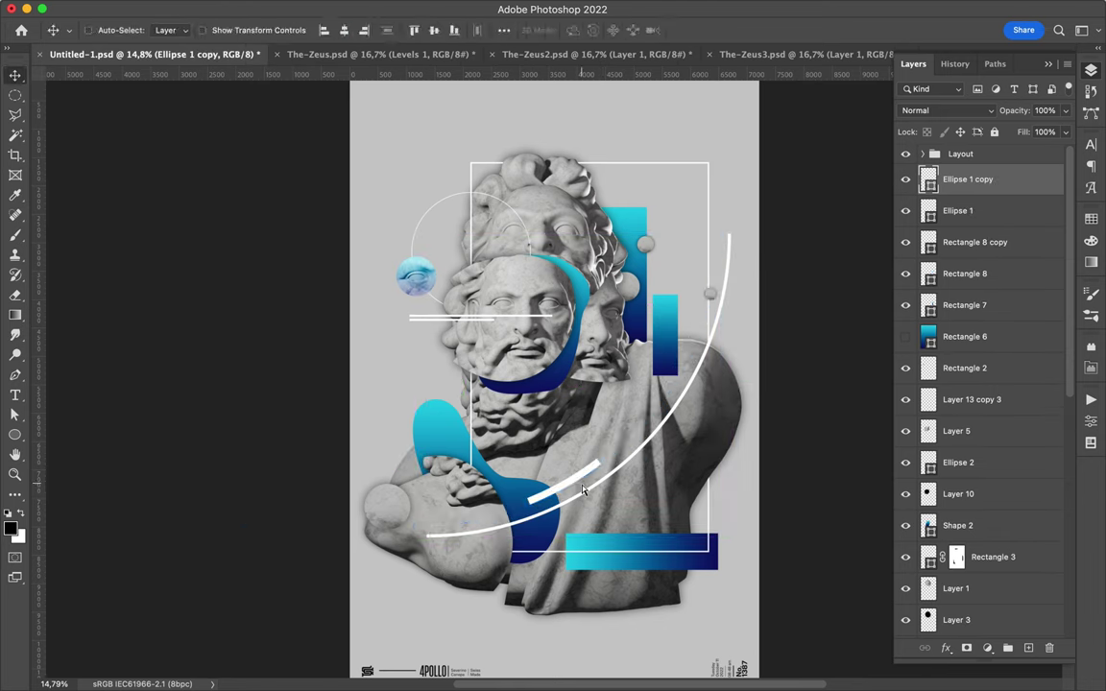
click(171, 30)
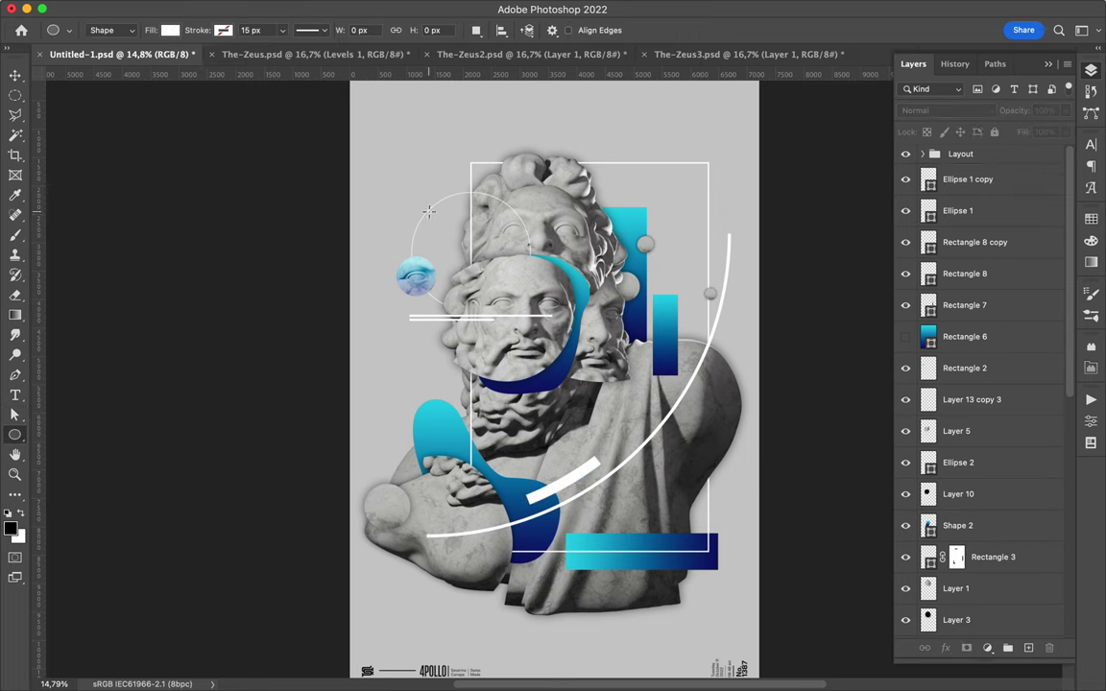
Step: Draw a small white dot, Ellipse 3, on the thin eye ring
click(123, 113)
drag(419, 204, 437, 220)
key(v)
scroll(623, 278, down, 2)
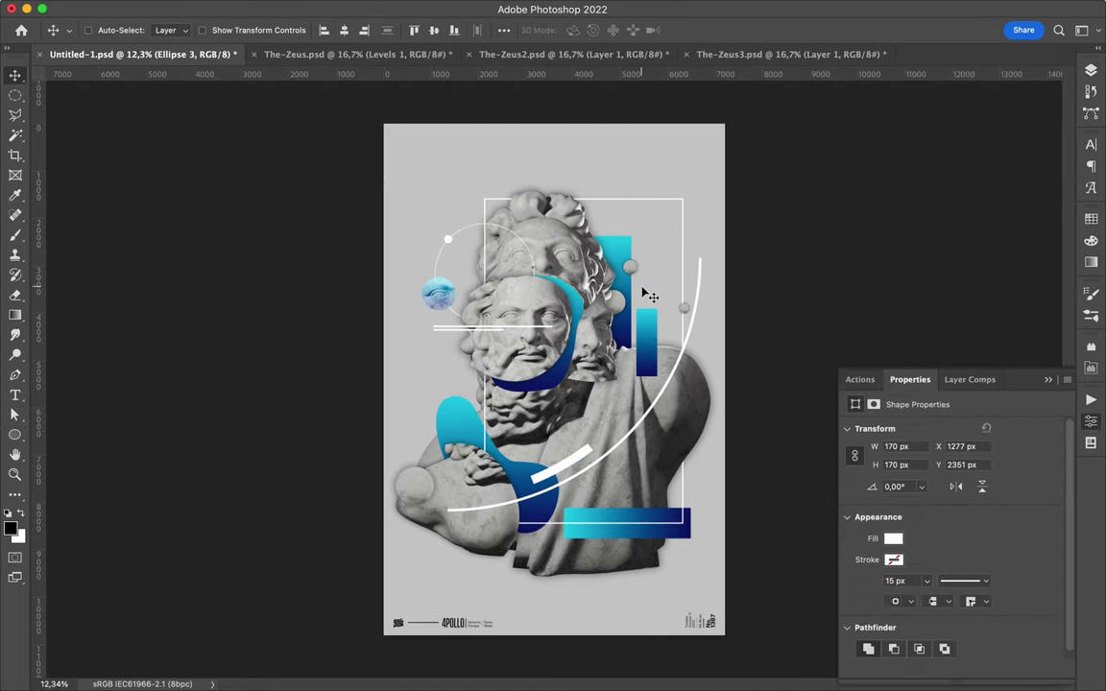
key(F7)
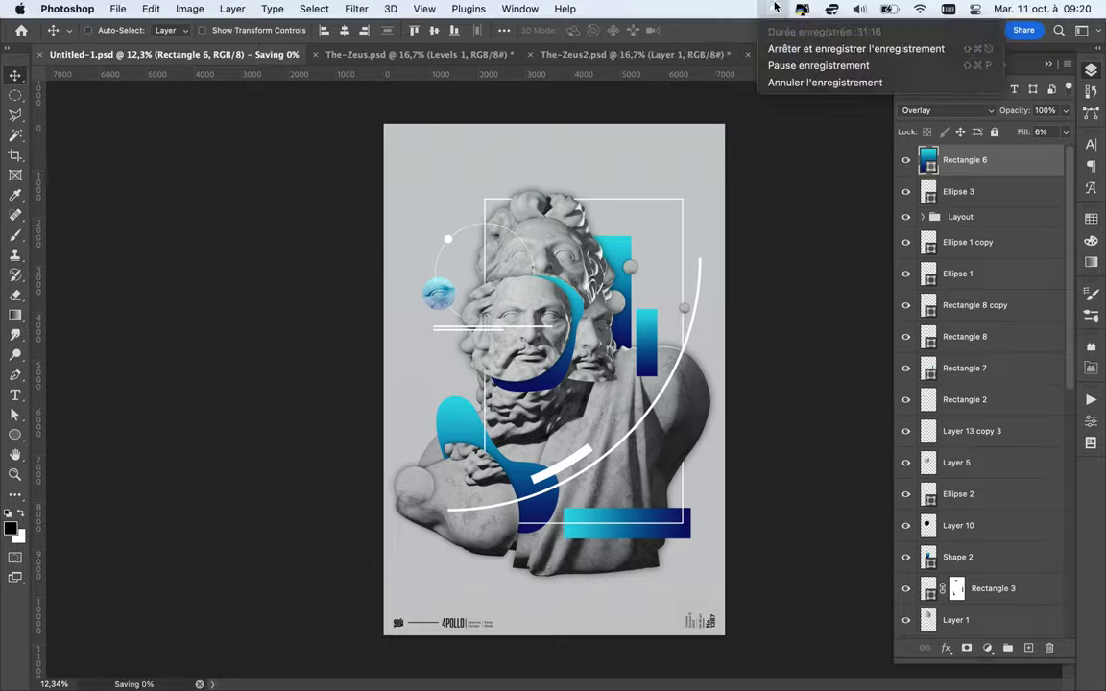